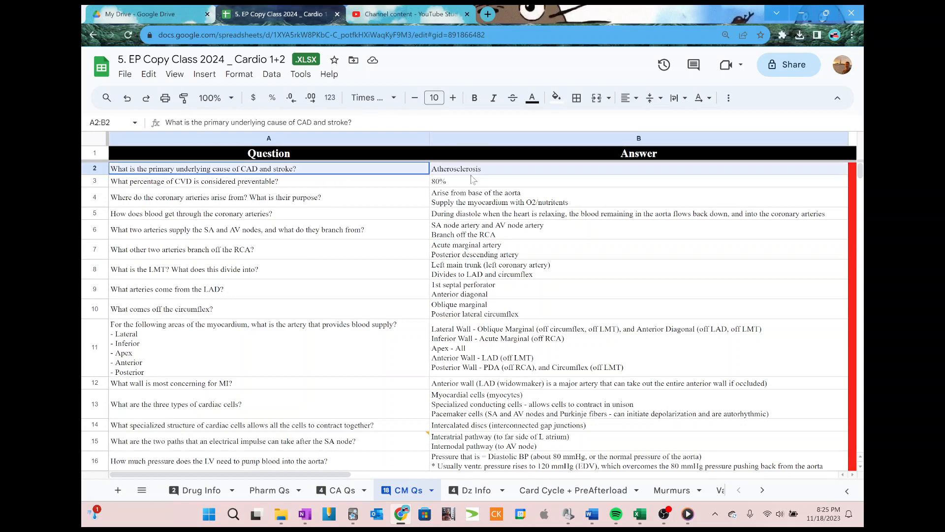
- Look over the question and answer columns of the CM Qs sheet, with a glance at the CA Qs sheet
{"action": "left_click", "coordinate": [347, 238]}
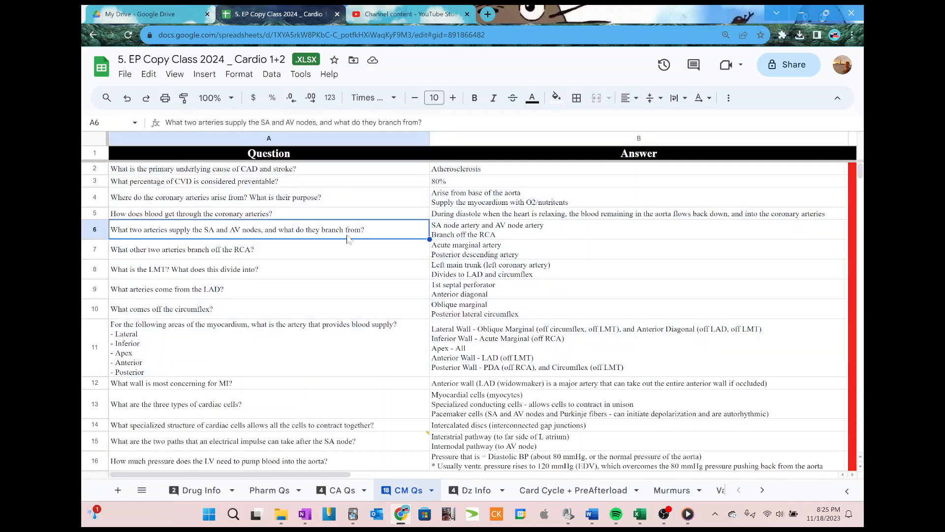
{"action": "left_click", "coordinate": [458, 277]}
{"action": "left_click", "coordinate": [493, 254]}
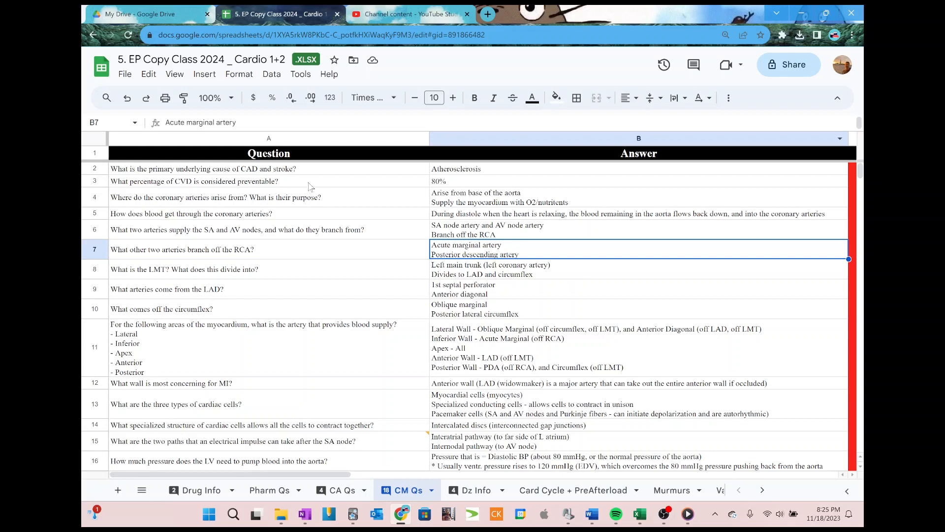
{"action": "left_click_drag", "start_coordinate": [353, 169], "coordinate": [541, 214]}
{"action": "left_click_drag", "start_coordinate": [541, 246], "coordinate": [492, 273]}
{"action": "left_click", "coordinate": [429, 295]}
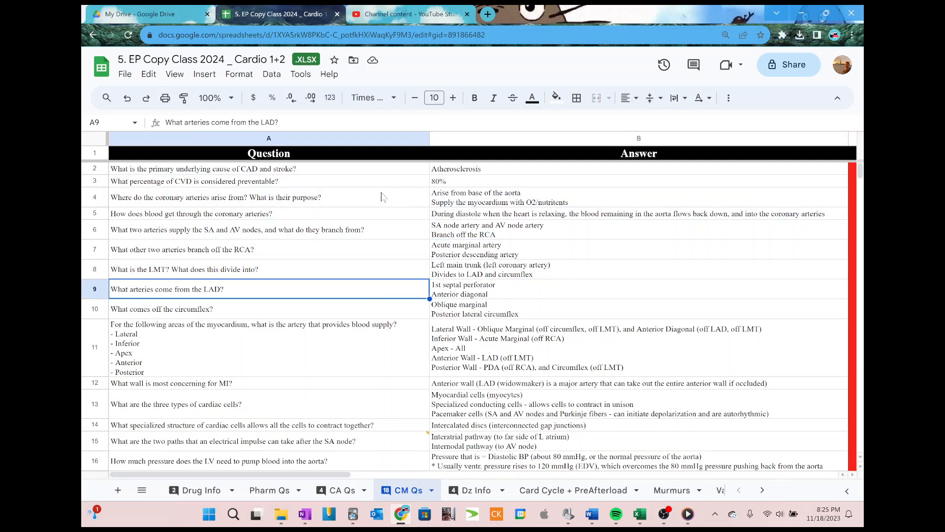
{"action": "left_click", "coordinate": [339, 491]}
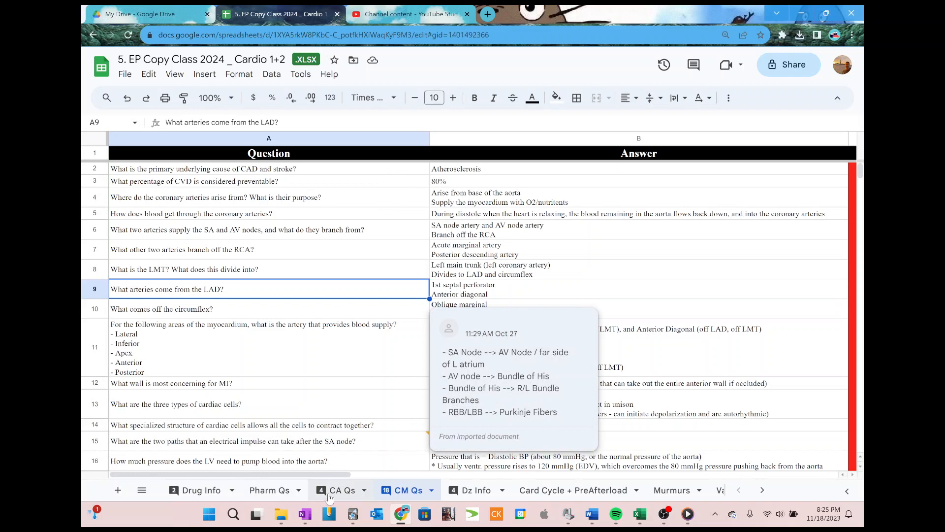
{"action": "left_click", "coordinate": [411, 490]}
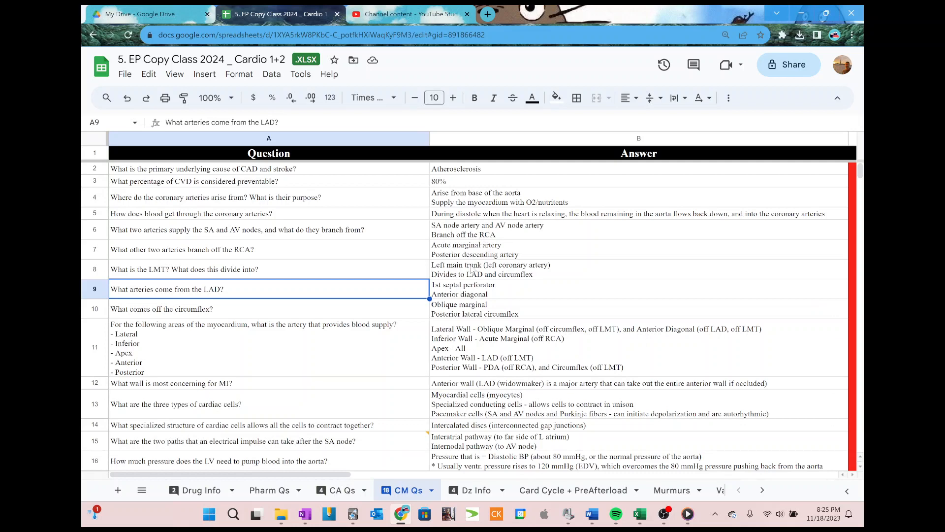
{"action": "scroll", "coordinate": [470, 270], "scroll_direction": "down", "scroll_amount": 5}
{"action": "scroll", "coordinate": [451, 345], "scroll_direction": "up", "scroll_amount": 5}
{"action": "left_click_drag", "start_coordinate": [296, 183], "coordinate": [570, 388]}
{"action": "left_click", "coordinate": [383, 270]}
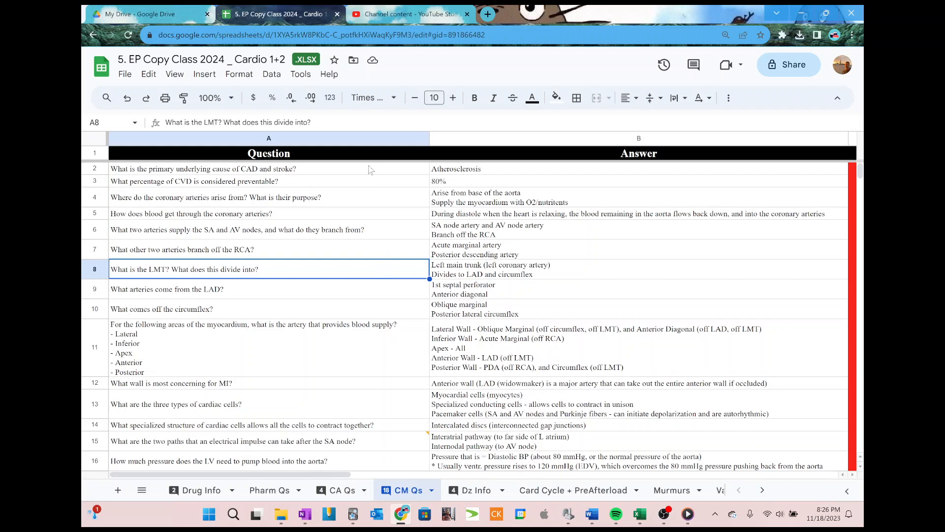
{"action": "left_click_drag", "start_coordinate": [369, 171], "coordinate": [497, 15]}
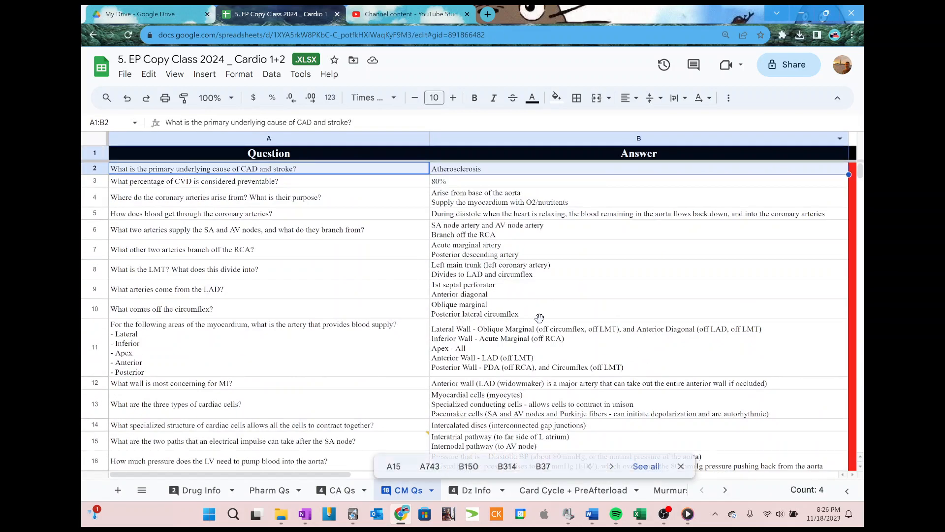
{"action": "left_click_drag", "start_coordinate": [541, 323], "coordinate": [448, 220]}
{"action": "left_click", "coordinate": [456, 198]}
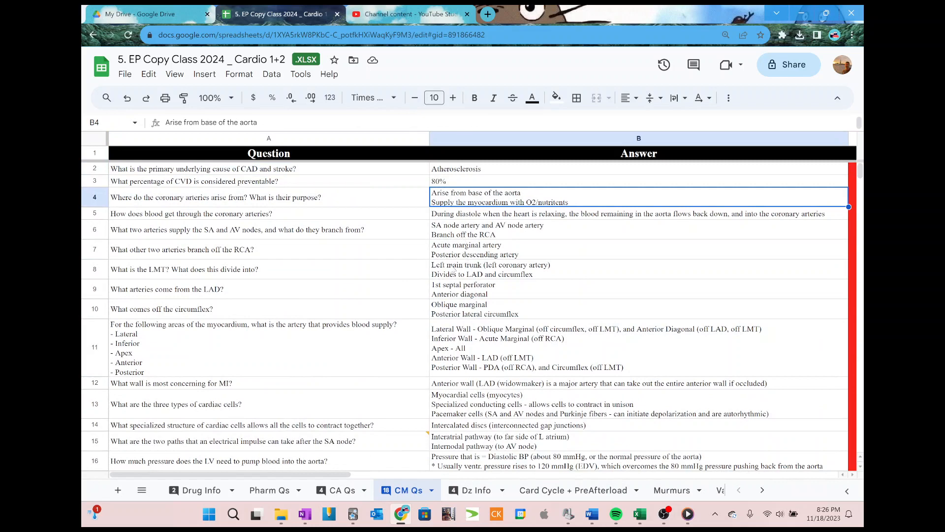
{"action": "left_click", "coordinate": [370, 237]}
{"action": "left_click_drag", "start_coordinate": [417, 169], "coordinate": [504, 371]}
{"action": "left_click", "coordinate": [425, 268]}
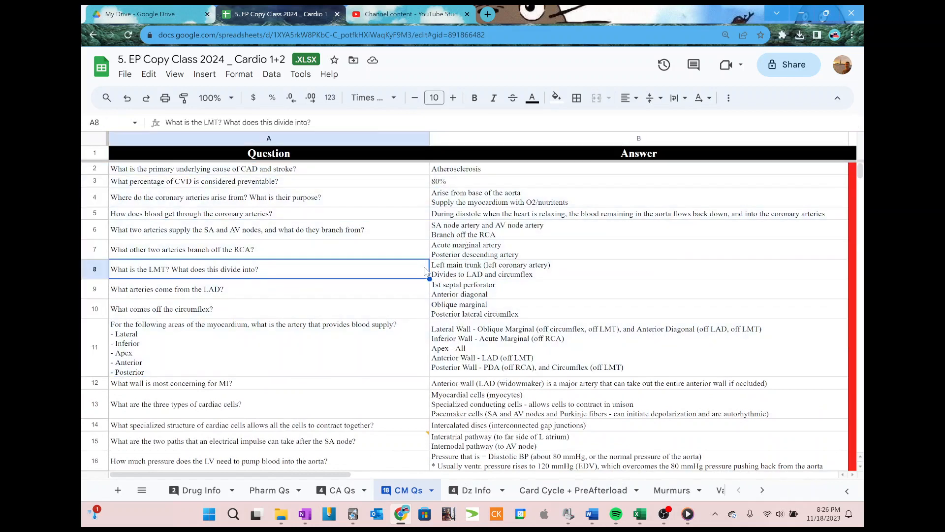
- Download the class spreadsheet as a Microsoft Excel (.xlsx) file
{"action": "left_click", "coordinate": [125, 74]}
{"action": "mouse_move", "coordinate": [220, 237]}
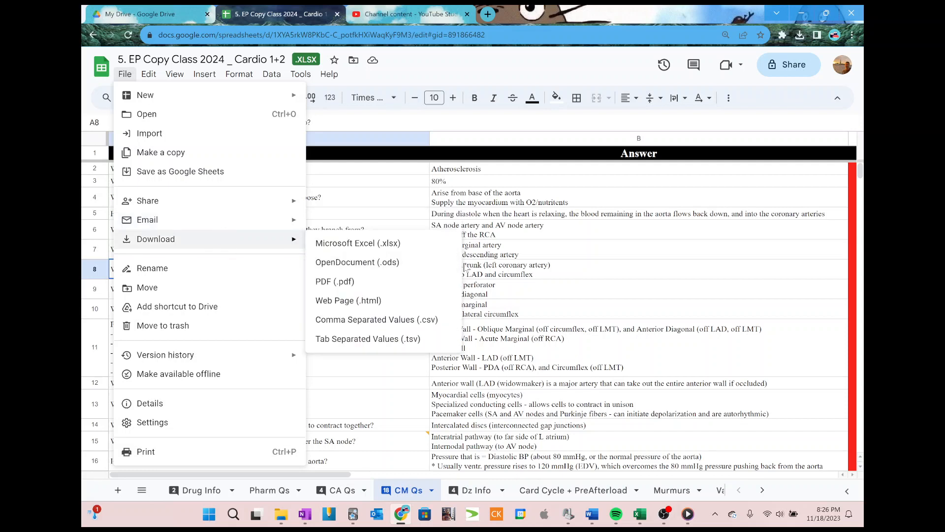
{"action": "left_click", "coordinate": [398, 247]}
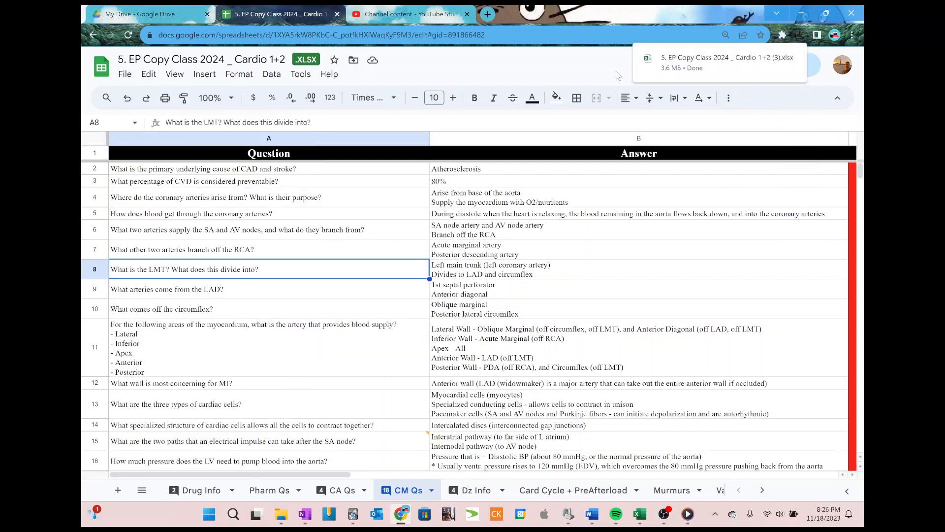
- Switch to the downloaded workbook in Excel, enable editing and bring up the CM Qs sheet
{"action": "key", "text": "alt+Tab"}
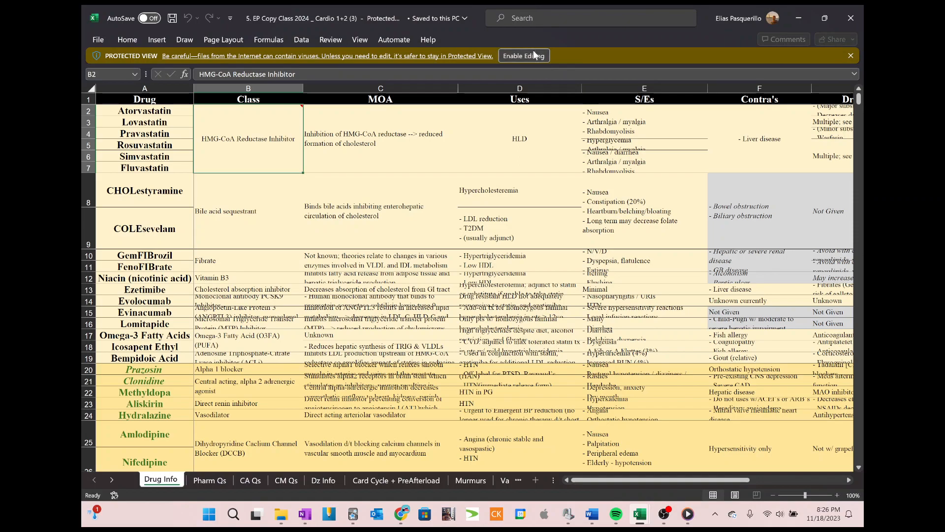
{"action": "left_click", "coordinate": [531, 56]}
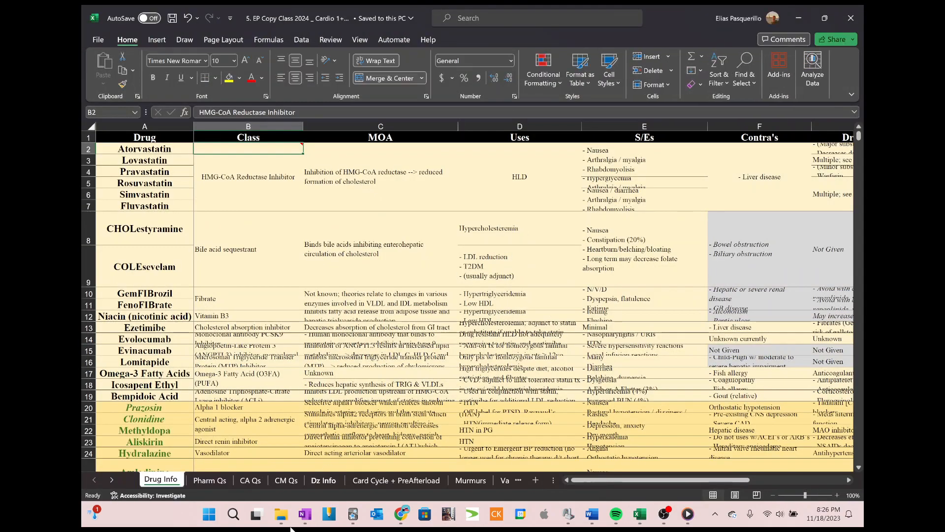
{"action": "left_click", "coordinate": [277, 482]}
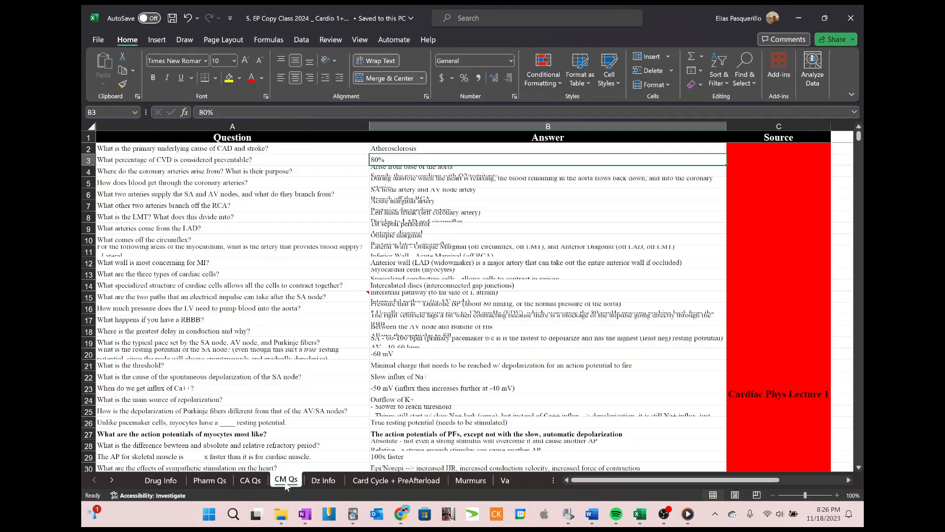
{"action": "left_click", "coordinate": [161, 480]}
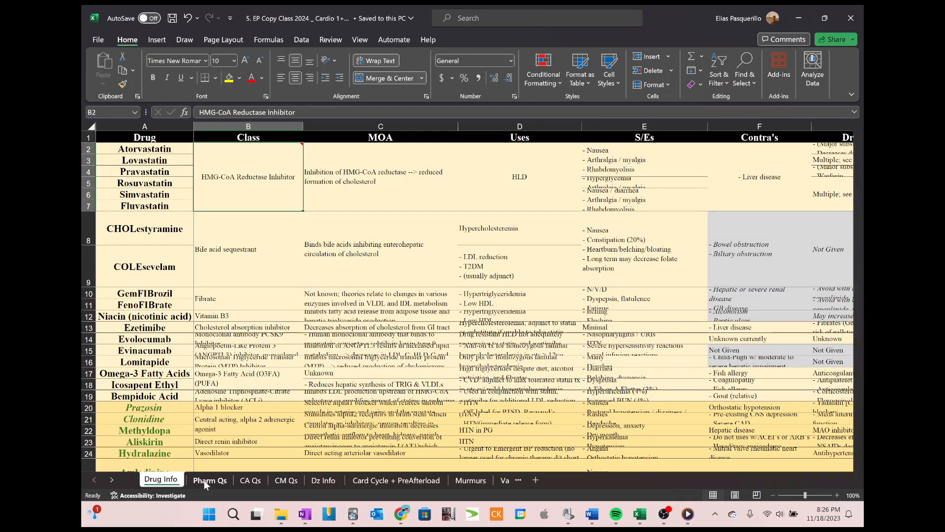
{"action": "left_click", "coordinate": [210, 480]}
{"action": "left_click", "coordinate": [250, 480]}
{"action": "left_click", "coordinate": [286, 480]}
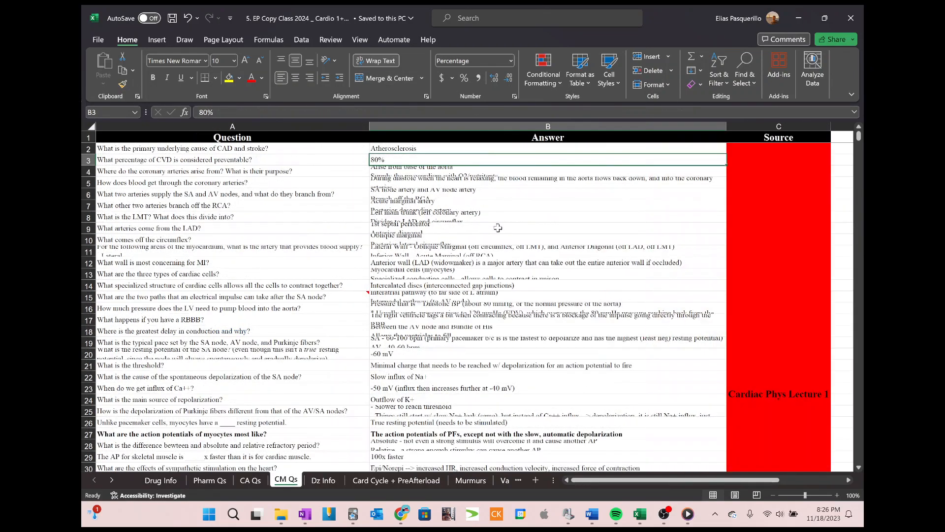
- Copy all questions and answers of the HTN Lecture section, cells A93 to B147, without the Source column
{"action": "scroll", "coordinate": [515, 197], "scroll_direction": "down", "scroll_amount": 19}
{"action": "scroll", "coordinate": [536, 197], "scroll_direction": "down", "scroll_amount": 20}
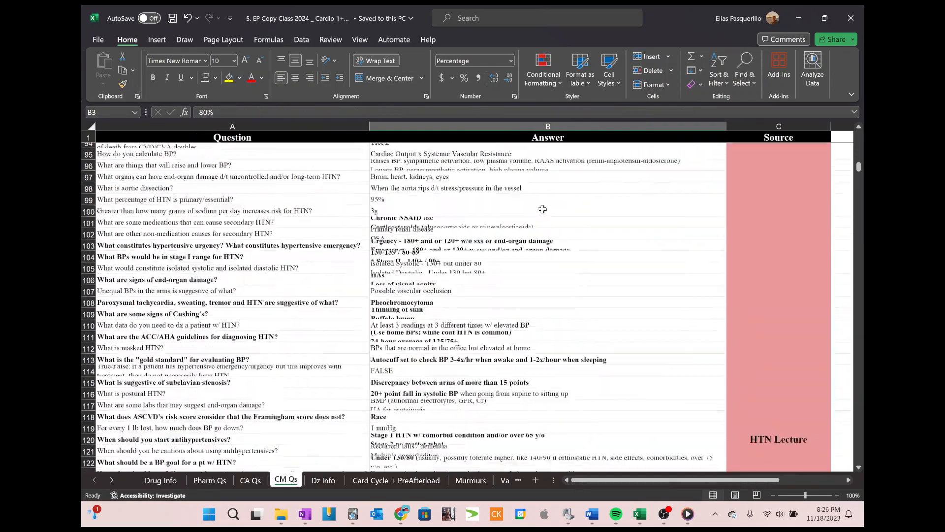
{"action": "scroll", "coordinate": [560, 223], "scroll_direction": "up", "scroll_amount": 12}
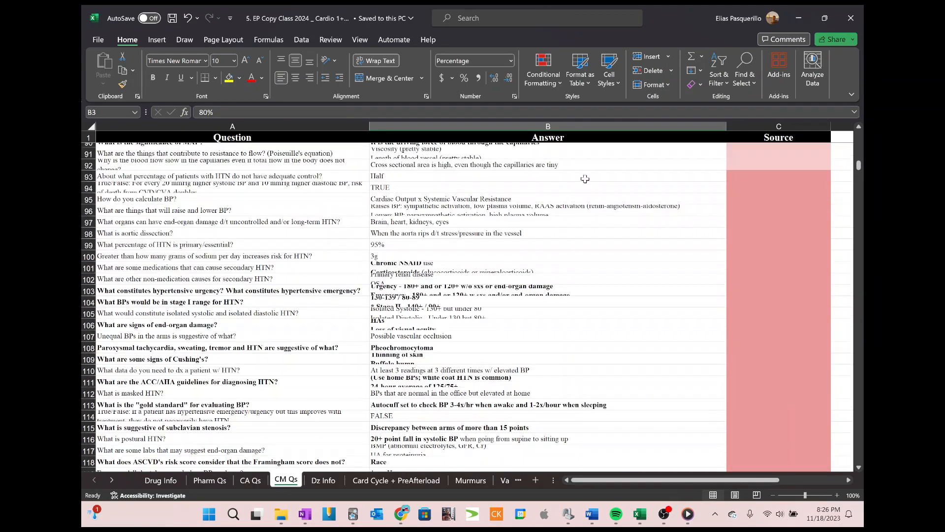
{"action": "left_click", "coordinate": [580, 177]}
{"action": "scroll", "coordinate": [580, 177], "scroll_direction": "down", "scroll_amount": 2}
{"action": "scroll", "coordinate": [577, 207], "scroll_direction": "up", "scroll_amount": 5}
{"action": "scroll", "coordinate": [577, 214], "scroll_direction": "down", "scroll_amount": 2}
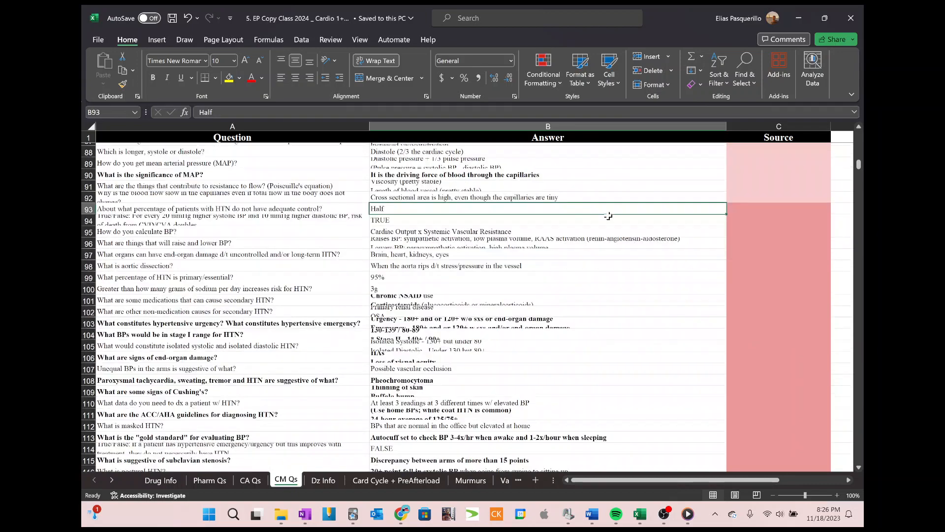
{"action": "key", "text": "Left"}
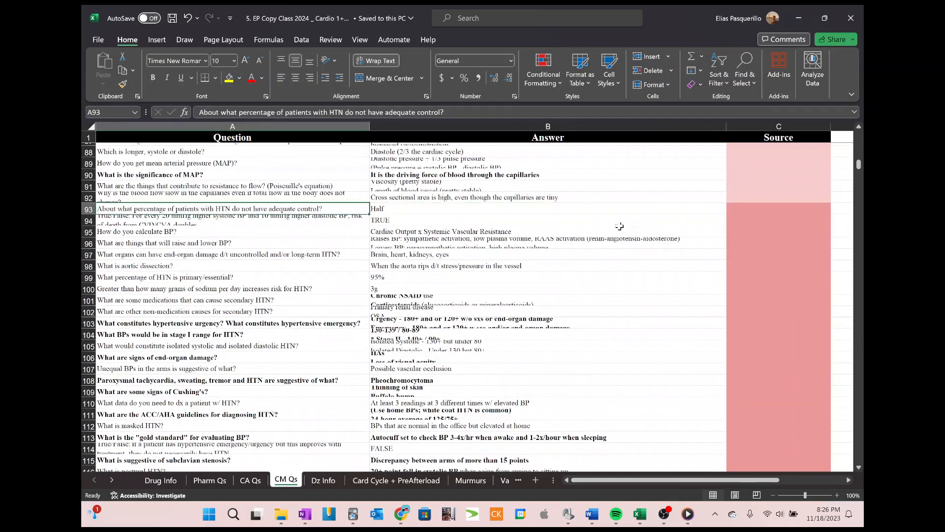
{"action": "scroll", "coordinate": [620, 226], "scroll_direction": "down", "scroll_amount": 15}
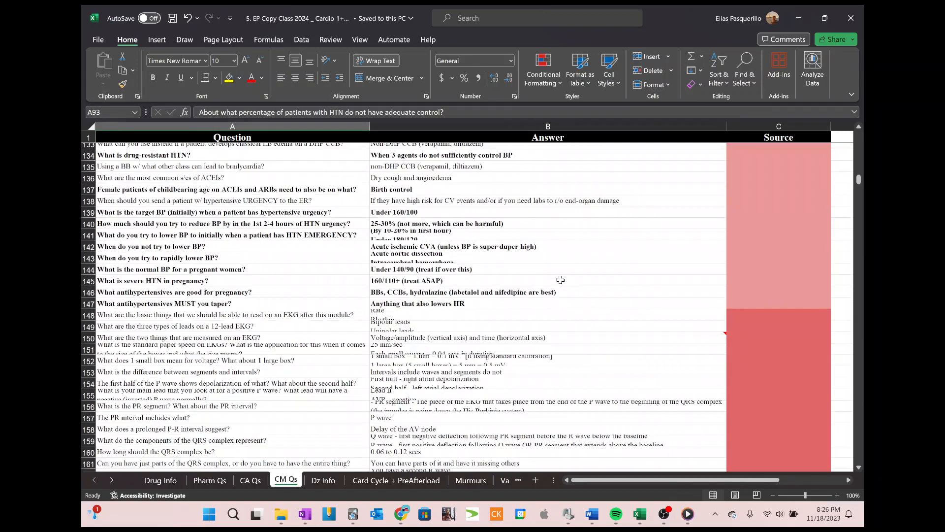
{"action": "scroll", "coordinate": [559, 275], "scroll_direction": "up", "scroll_amount": 14}
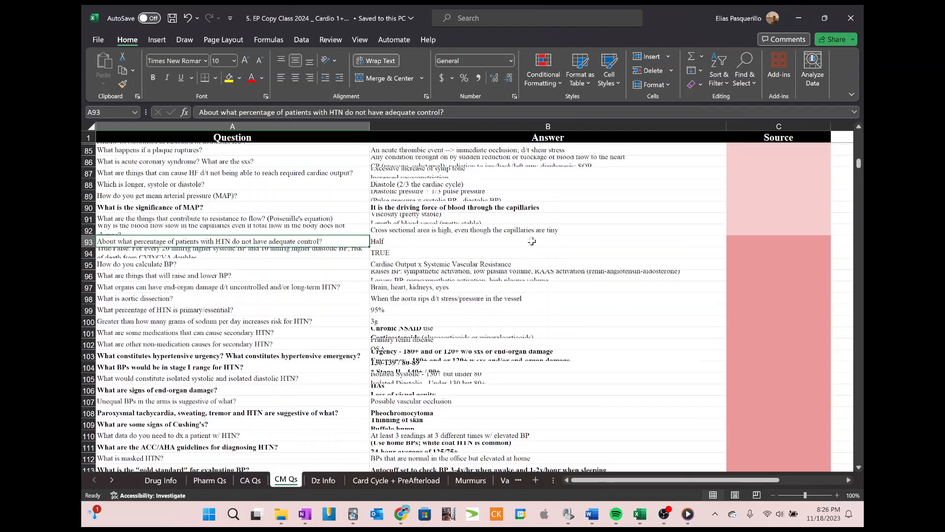
{"action": "scroll", "coordinate": [551, 249], "scroll_direction": "up", "scroll_amount": 1}
{"action": "key", "text": "shift+Right"}
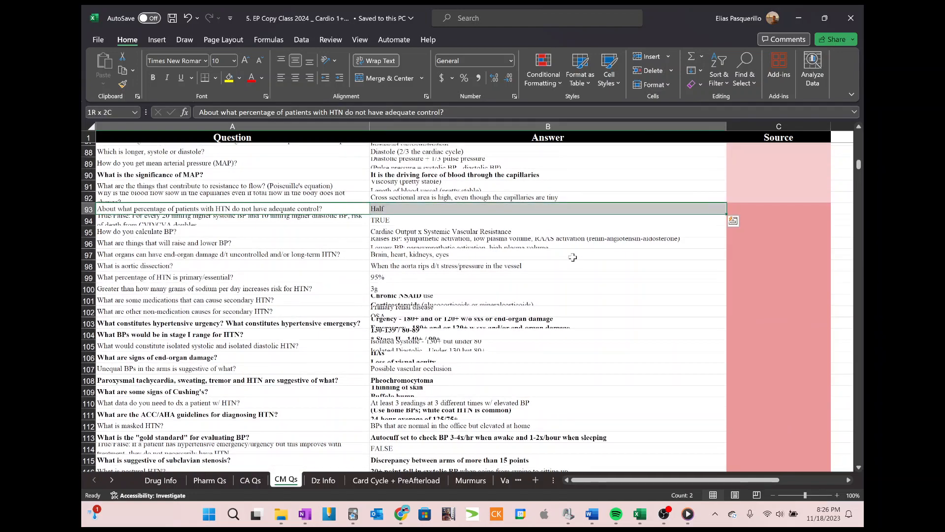
{"action": "key", "text": "shift+Down"}
{"action": "key", "text": "shift+Down"}
{"action": "key", "text": "shift+Down"}
{"action": "key", "text": "shift+Down"}
{"action": "key", "text": "shift+Down"}
{"action": "key", "text": "shift+Down"}
{"action": "key", "text": "shift+Down"}
{"action": "key", "text": "shift+Down"}
{"action": "key", "text": "shift+Down"}
{"action": "key", "text": "shift+Down"}
{"action": "key", "text": "shift+Down"}
{"action": "key", "text": "shift+Down"}
{"action": "key", "text": "shift+Down"}
{"action": "key", "text": "shift+Down"}
{"action": "key", "text": "shift+Down"}
{"action": "key", "text": "shift+Down"}
{"action": "key", "text": "shift+Down"}
{"action": "key", "text": "shift+Down"}
{"action": "key", "text": "shift+Down"}
{"action": "key", "text": "shift+Down"}
{"action": "key", "text": "shift+Down"}
{"action": "key", "text": "shift+Down"}
{"action": "key", "text": "shift+Down"}
{"action": "key", "text": "shift+Down"}
{"action": "key", "text": "shift+Down"}
{"action": "key", "text": "shift+Down"}
{"action": "key", "text": "shift+Down"}
{"action": "key", "text": "shift+Down"}
{"action": "key", "text": "shift+Down"}
{"action": "key", "text": "shift+Down"}
{"action": "key", "text": "shift+Down"}
{"action": "key", "text": "shift+Down"}
{"action": "key", "text": "shift+Down"}
{"action": "key", "text": "shift+Down"}
{"action": "key", "text": "shift+Down"}
{"action": "key", "text": "shift+Down"}
{"action": "key", "text": "shift+Down"}
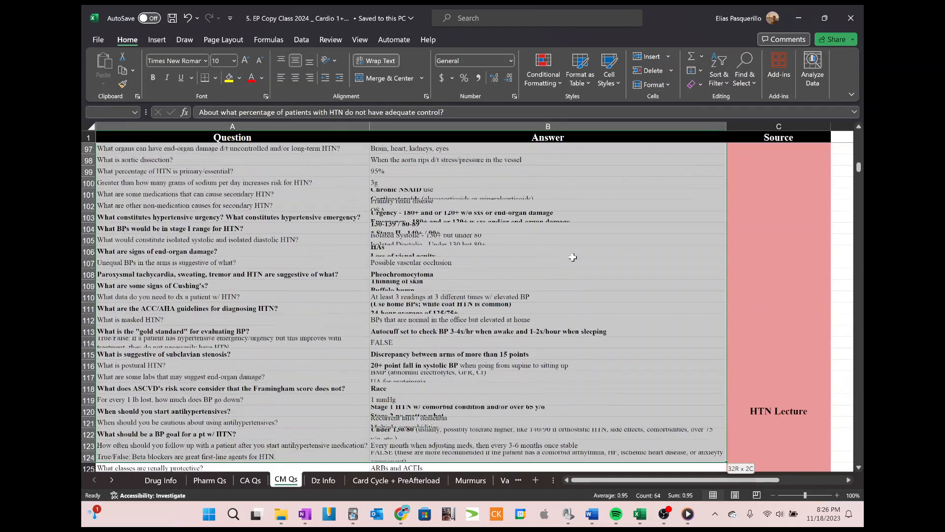
{"action": "key", "text": "shift+Up"}
{"action": "key", "text": "shift+Up"}
{"action": "key", "text": "shift+Up"}
{"action": "key", "text": "shift+Up"}
{"action": "key", "text": "shift+Up"}
{"action": "key", "text": "shift+Up"}
{"action": "key", "text": "shift+Up"}
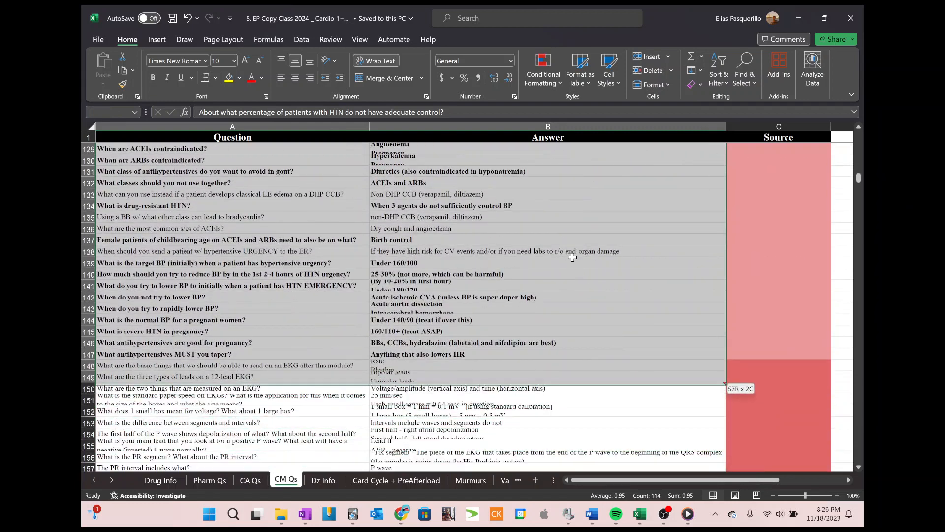
{"action": "key", "text": "ctrl+c"}
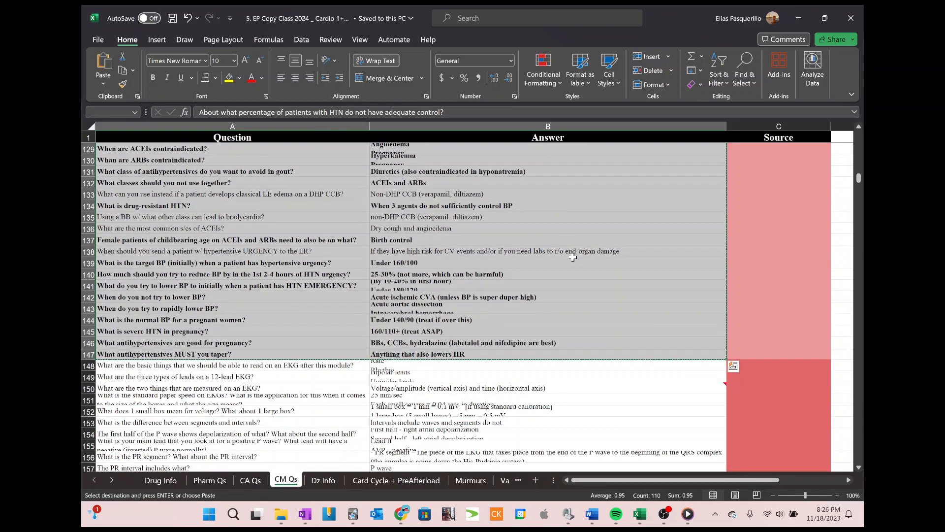
- Paste the copied questions and answers at A1 of a new blank workbook and widen columns A and B
{"action": "key", "text": "ctrl+n"}
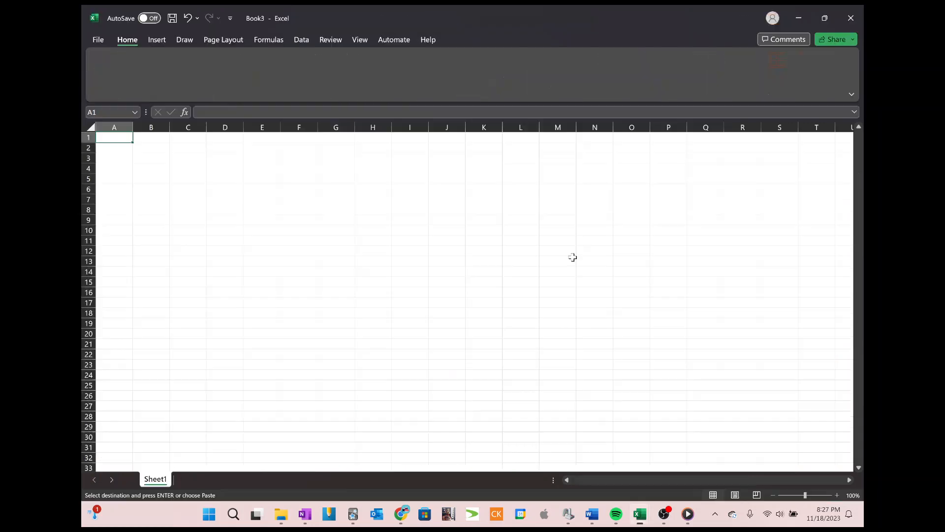
{"action": "key", "text": "ctrl+v"}
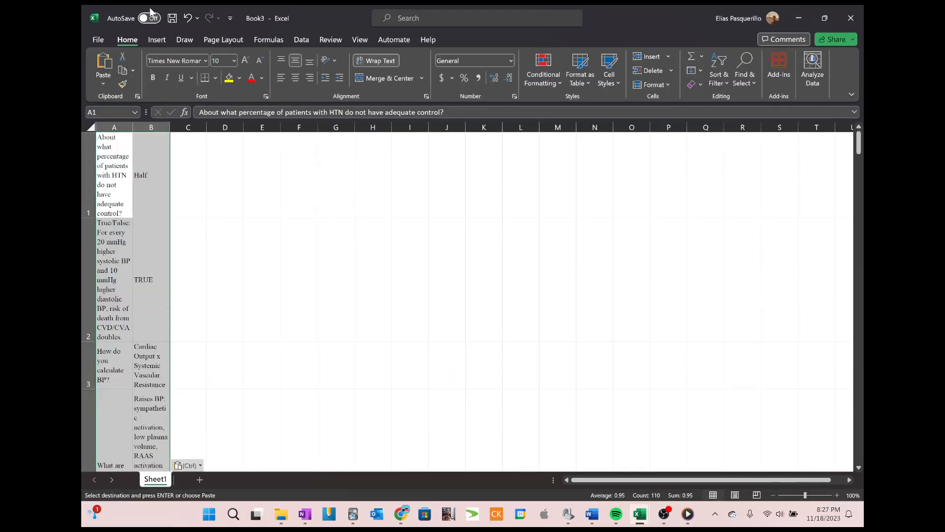
{"action": "left_click", "coordinate": [131, 129]}
{"action": "left_click_drag", "start_coordinate": [131, 130], "coordinate": [211, 127]}
{"action": "left_click", "coordinate": [371, 176]}
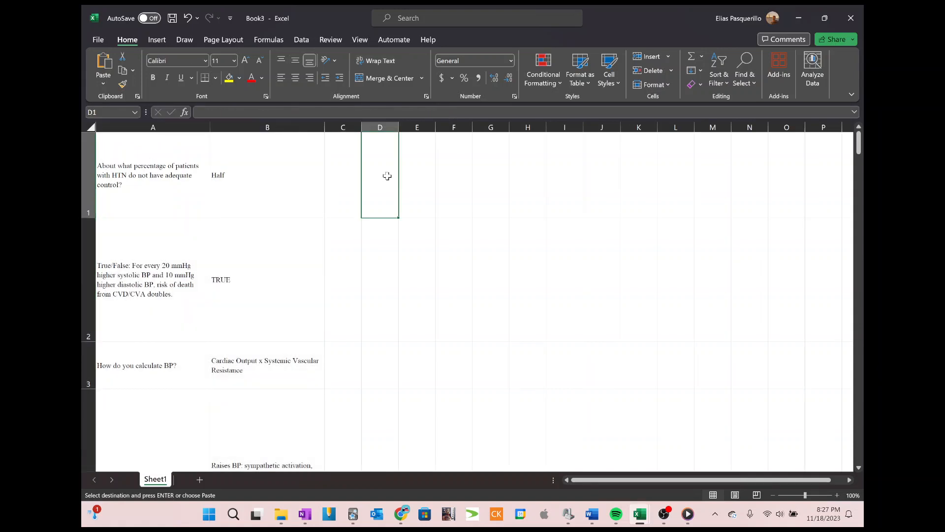
- Replace every comma in the new sheet with a semicolon
{"action": "left_click", "coordinate": [343, 150]}
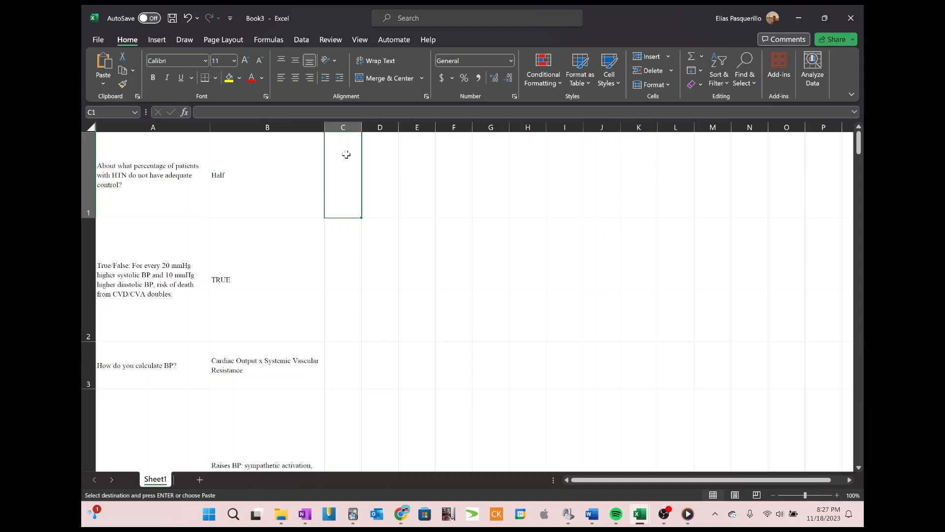
{"action": "key", "text": "ctrl+f"}
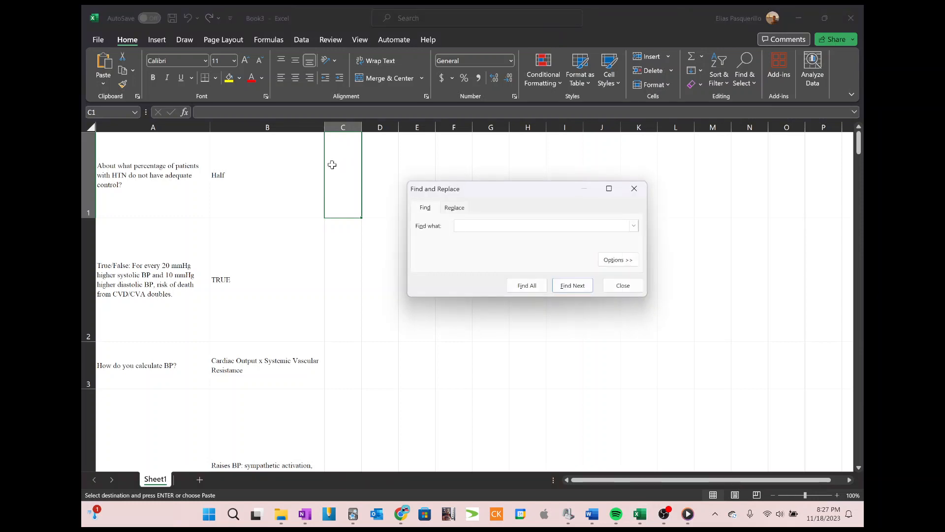
{"action": "left_click", "coordinate": [453, 209]}
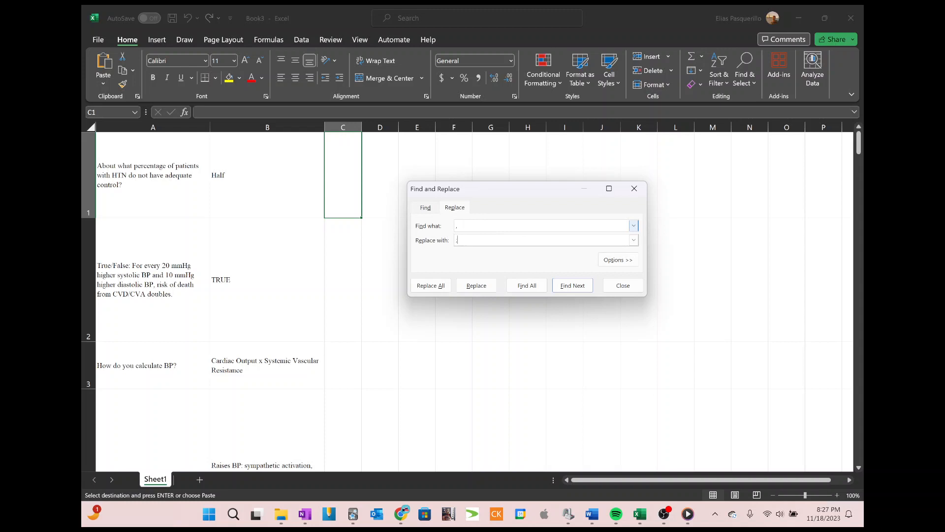
{"action": "left_click", "coordinate": [431, 286]}
{"action": "left_click", "coordinate": [477, 287]}
- Replace every line break in the cells with "//" and check the multi-line answer in B4
{"action": "left_click", "coordinate": [534, 221]}
{"action": "left_click", "coordinate": [442, 291]}
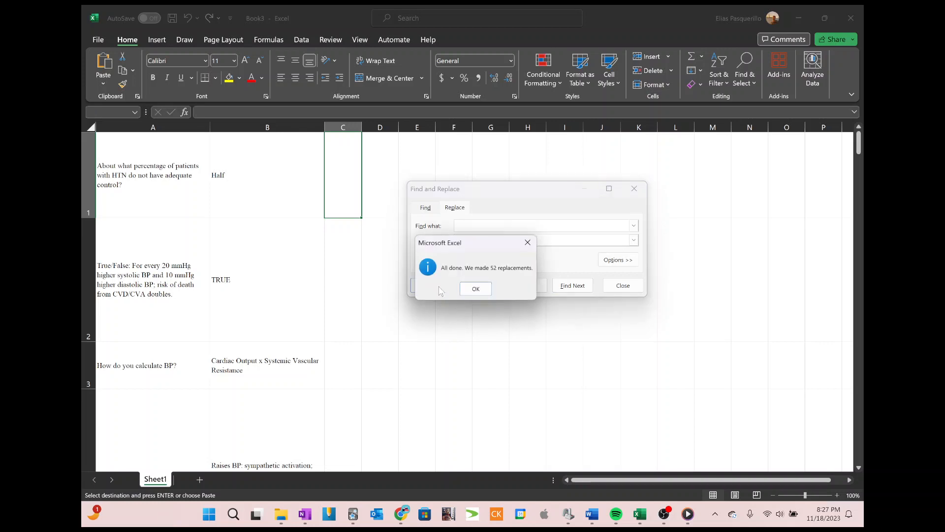
{"action": "left_click", "coordinate": [469, 291]}
{"action": "left_click", "coordinate": [609, 289]}
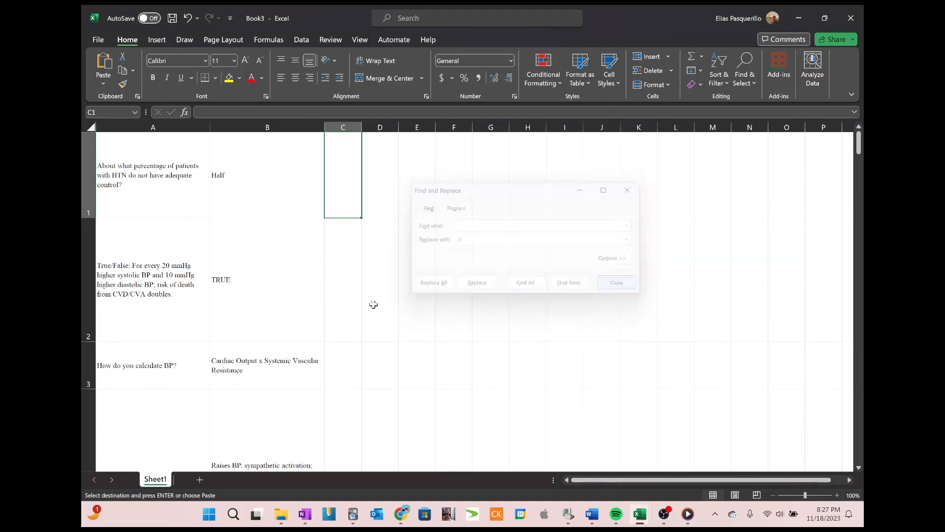
{"action": "scroll", "coordinate": [302, 280], "scroll_direction": "down", "scroll_amount": 3}
{"action": "left_click", "coordinate": [296, 303]}
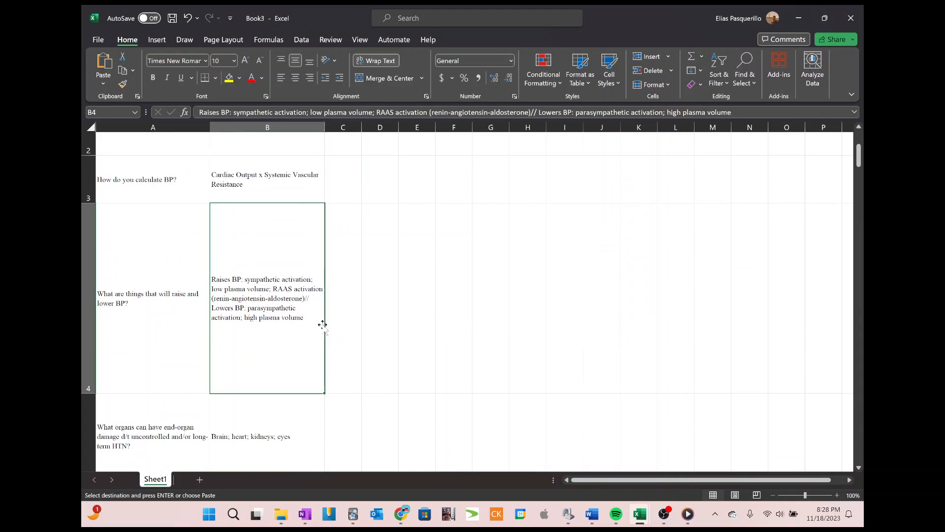
- Insert a blank column between the questions in column A and the answers in column B
{"action": "scroll", "coordinate": [321, 310], "scroll_direction": "up", "scroll_amount": 3}
{"action": "left_click", "coordinate": [370, 203]}
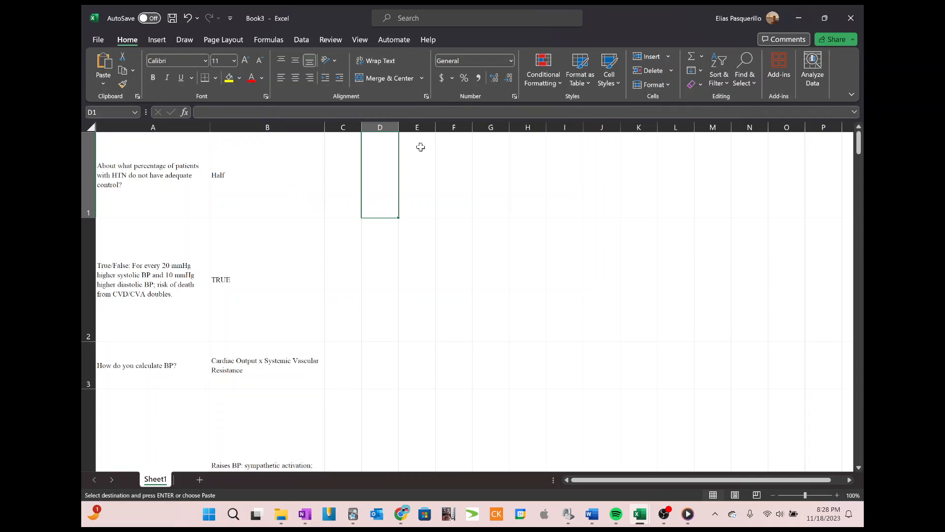
{"action": "right_click", "coordinate": [257, 127]}
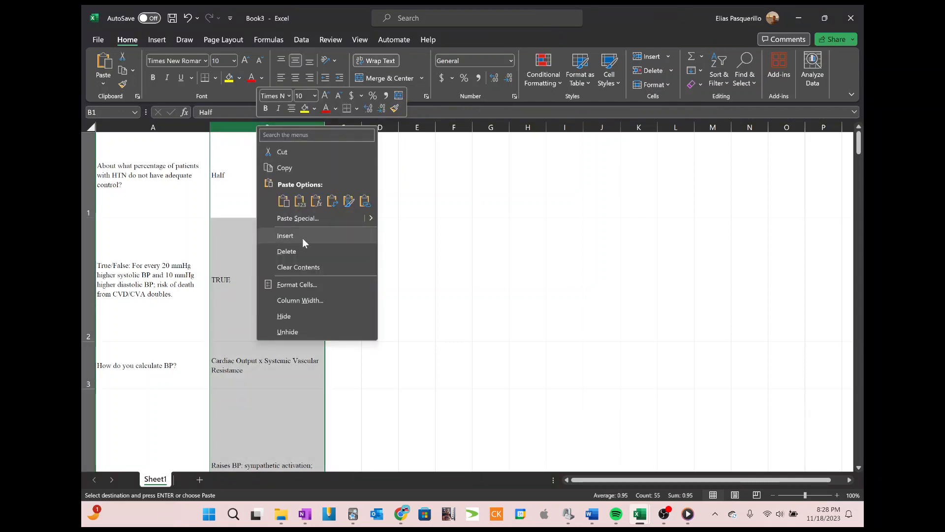
{"action": "left_click", "coordinate": [434, 240]}
{"action": "left_click", "coordinate": [142, 173]}
{"action": "left_click", "coordinate": [286, 160]}
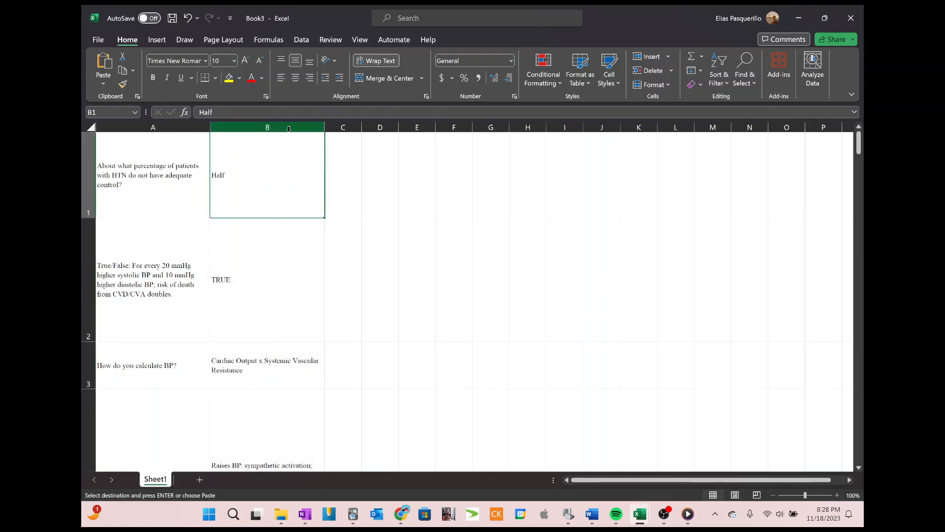
{"action": "right_click", "coordinate": [287, 128]}
{"action": "left_click", "coordinate": [312, 237]}
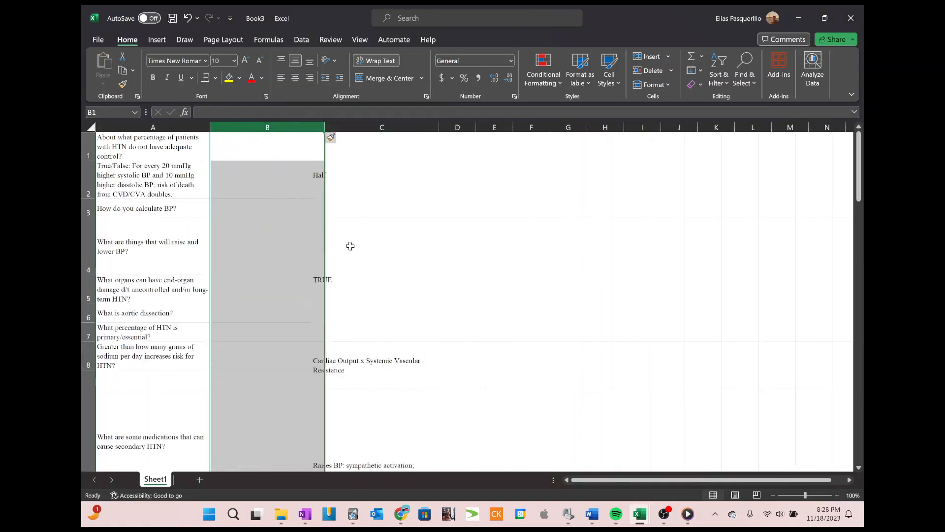
- Enter the separator text "III" in cell B1, between the first question and its answer
{"action": "left_click", "coordinate": [266, 153]}
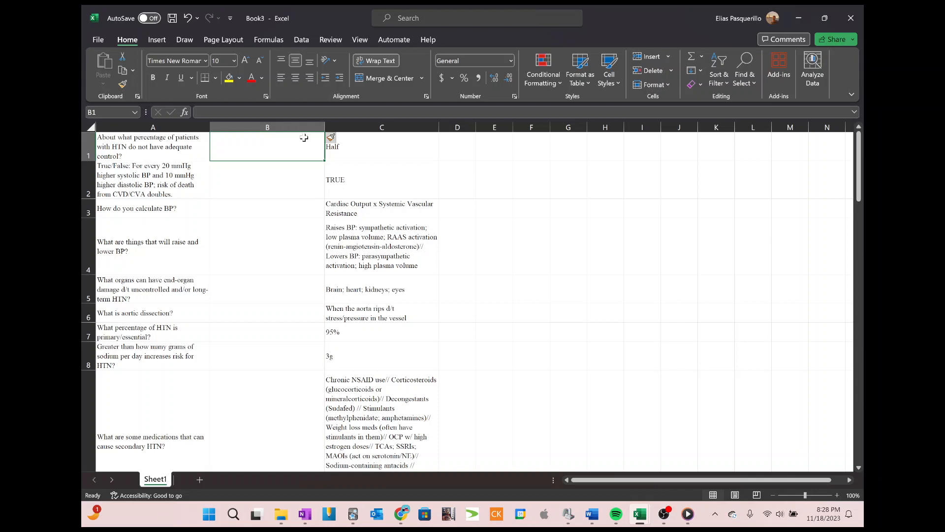
{"action": "type", "text": "III"}
{"action": "key", "text": "Return"}
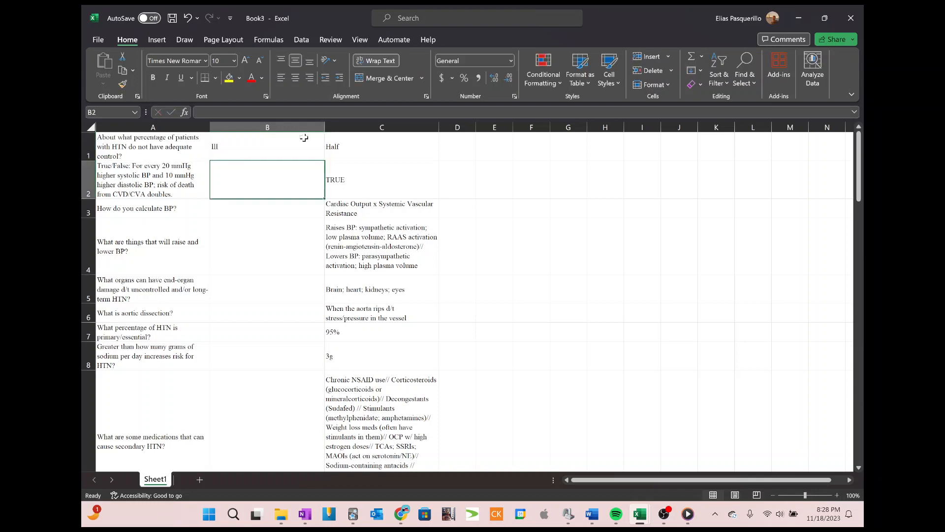
- Copy the "III" separator from B1 into cells B2 to B55, so every question row has it
{"action": "left_click", "coordinate": [303, 138]}
{"action": "key", "text": "ctrl+c"}
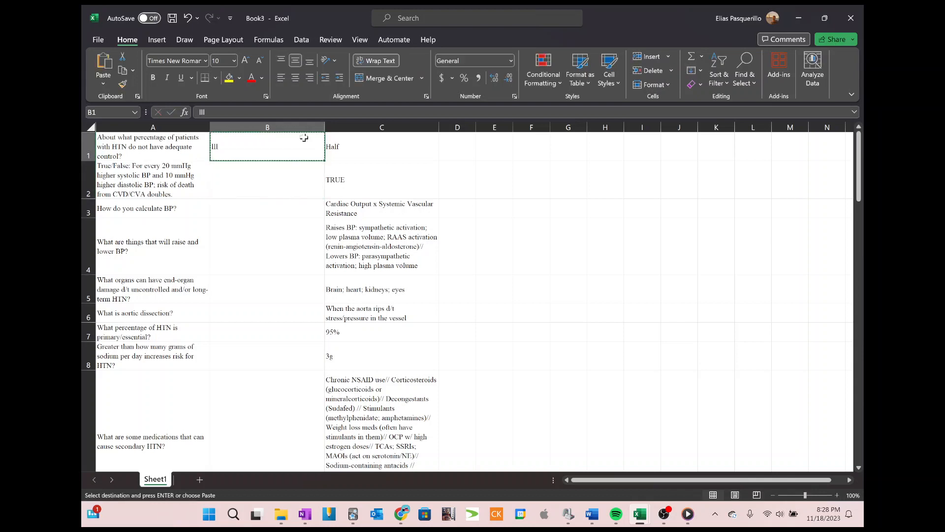
{"action": "key", "text": "Down"}
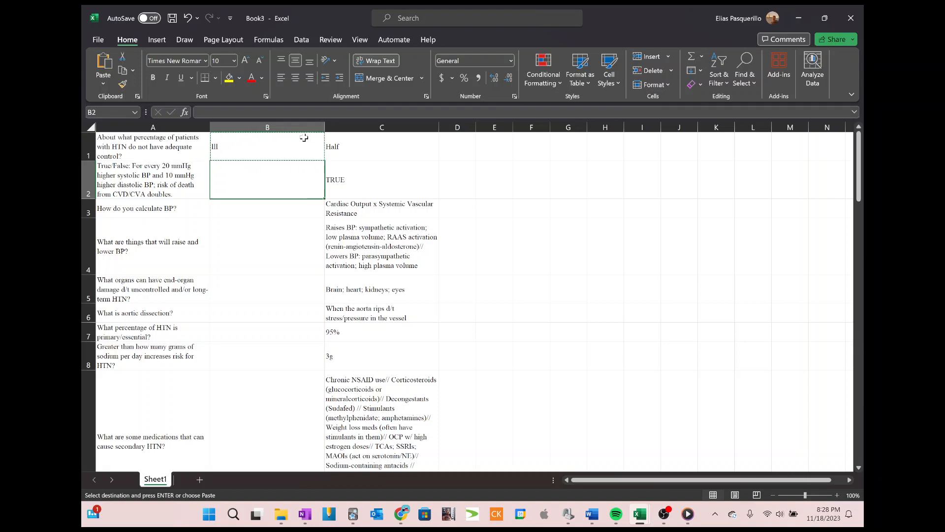
{"action": "key", "text": "ctrl+shift+Down"}
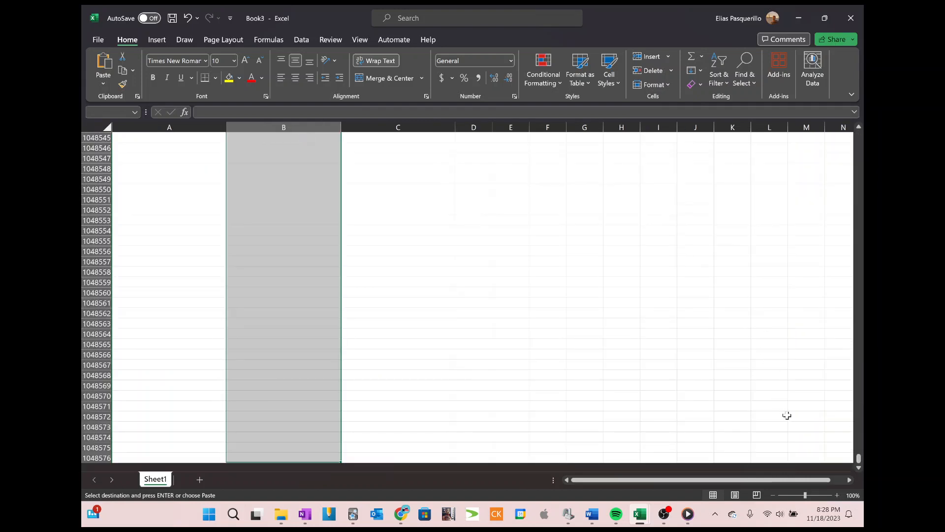
{"action": "left_click_drag", "start_coordinate": [859, 458], "coordinate": [859, 440]}
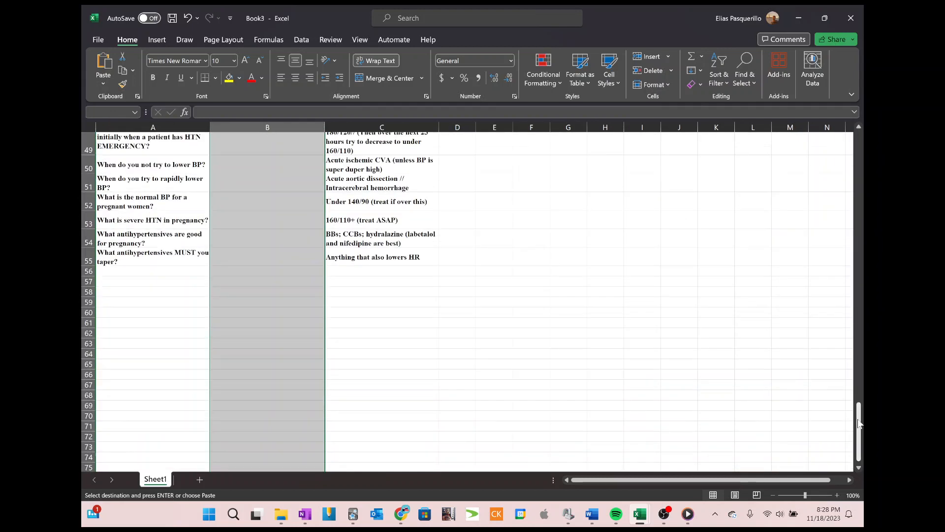
{"action": "left_click", "coordinate": [482, 304]}
{"action": "left_click", "coordinate": [282, 253]}
{"action": "scroll", "coordinate": [305, 262], "scroll_direction": "up", "scroll_amount": 2}
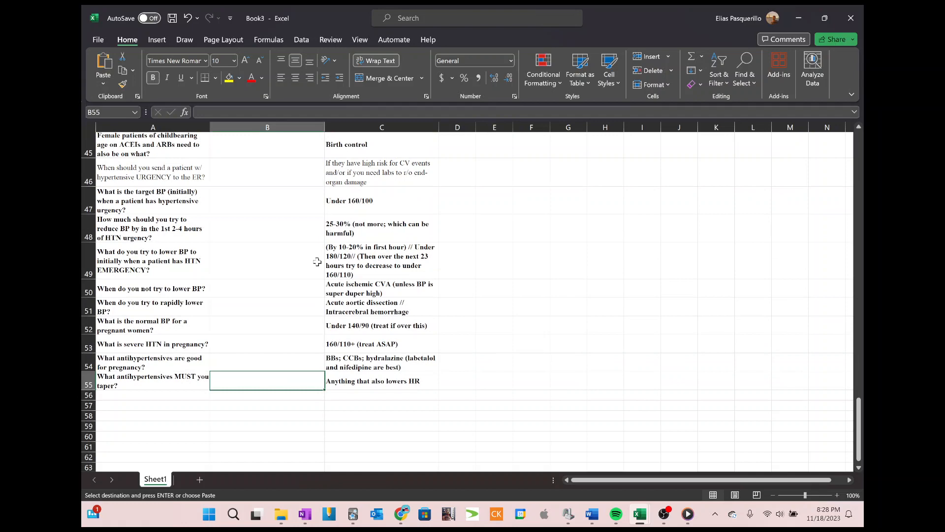
{"action": "key", "text": "ctrl+shift+Up"}
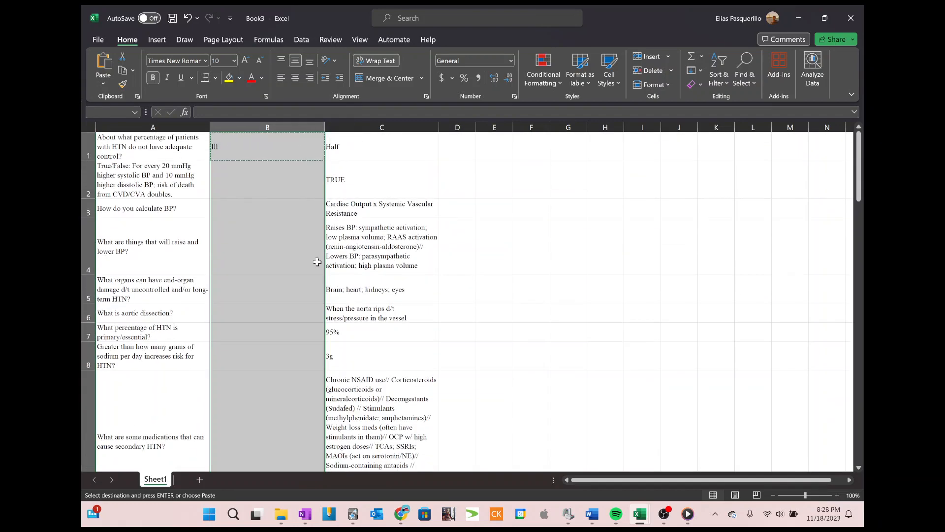
{"action": "key", "text": "shift+Down"}
{"action": "key", "text": "ctrl+v"}
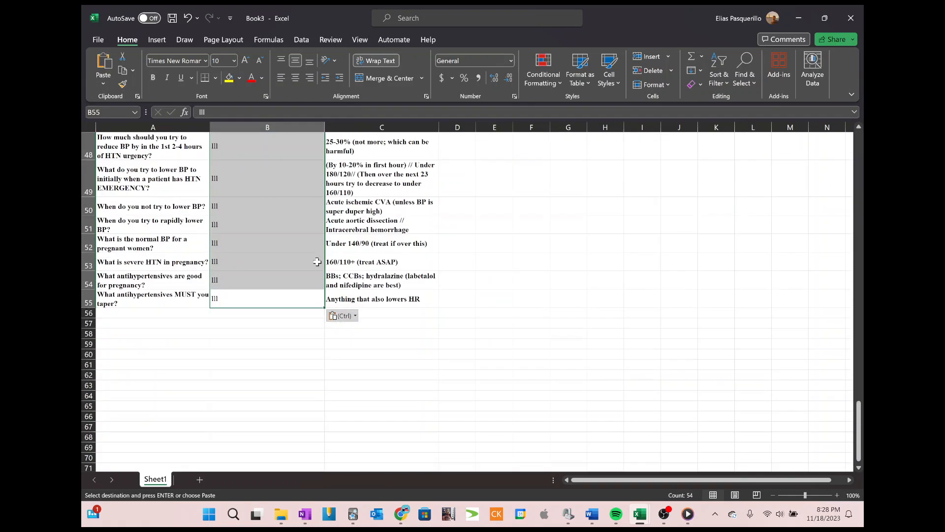
{"action": "left_click", "coordinate": [532, 279]}
- Enter the row-end marker "jjj" in cell D1, beside the first answer
{"action": "left_click_drag", "start_coordinate": [858, 429], "coordinate": [867, 86]}
{"action": "left_click", "coordinate": [258, 145]}
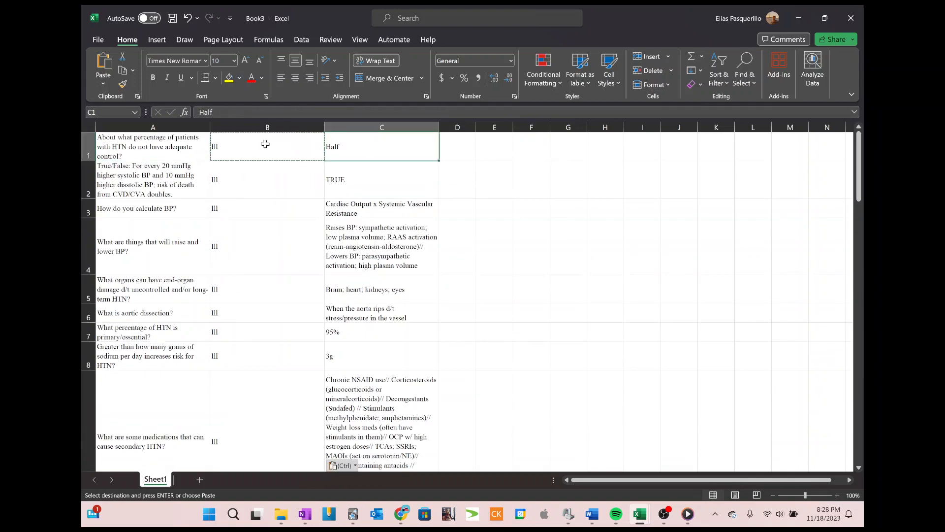
{"action": "left_click", "coordinate": [460, 152]}
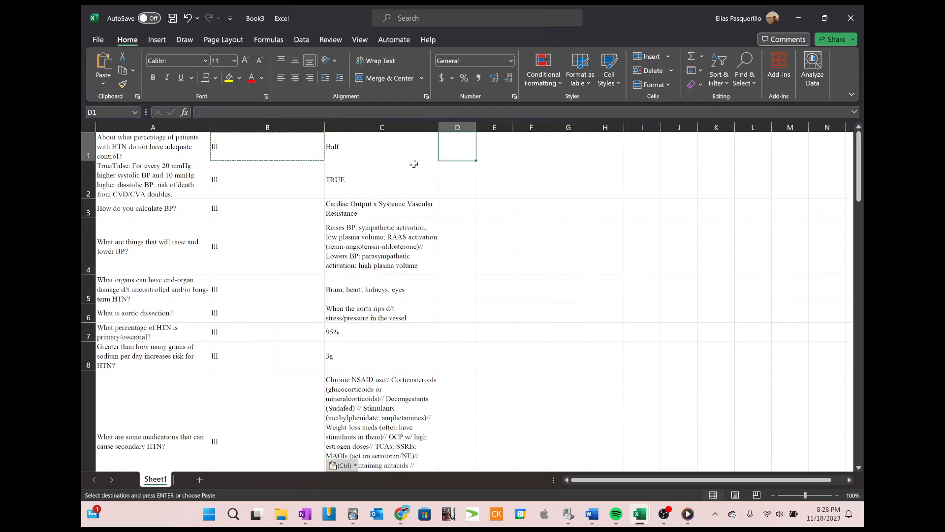
{"action": "left_click", "coordinate": [268, 153]}
{"action": "left_click", "coordinate": [185, 153]}
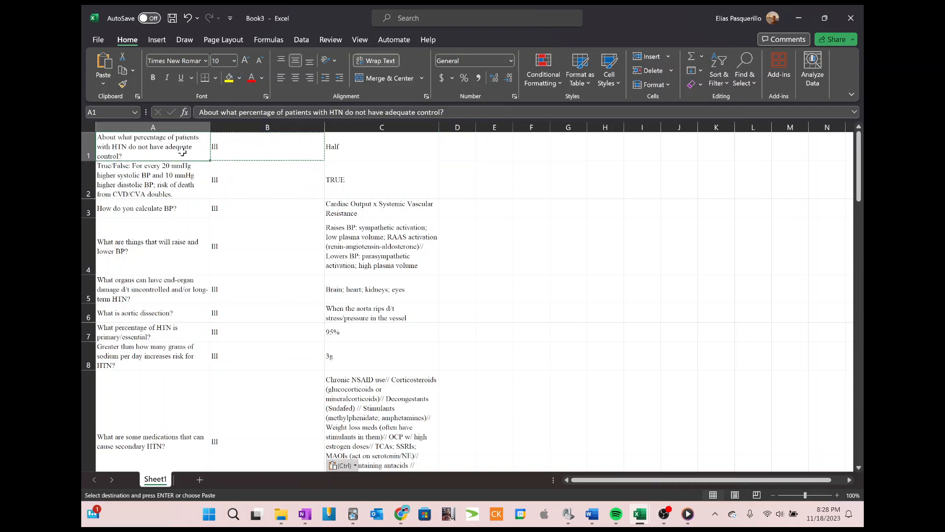
{"action": "left_click", "coordinate": [362, 144]}
{"action": "left_click", "coordinate": [472, 143]}
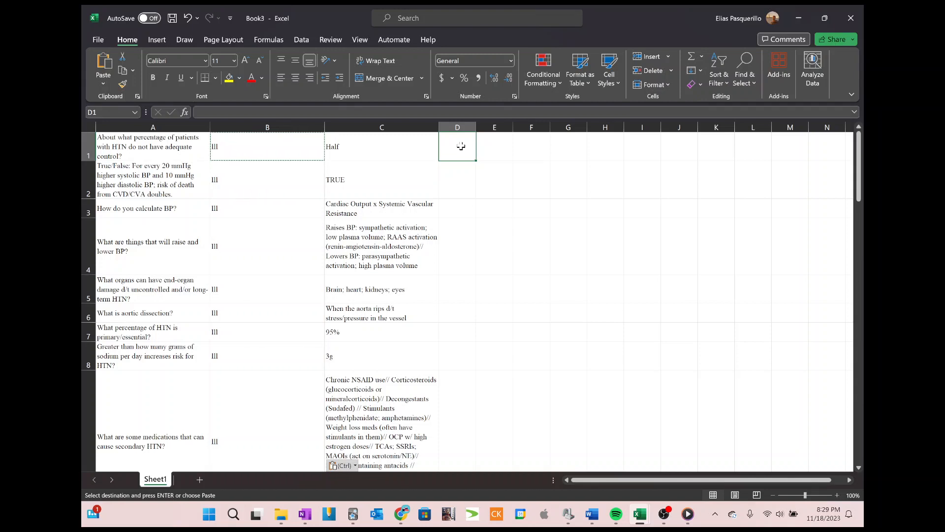
{"action": "type", "text": "jjj"}
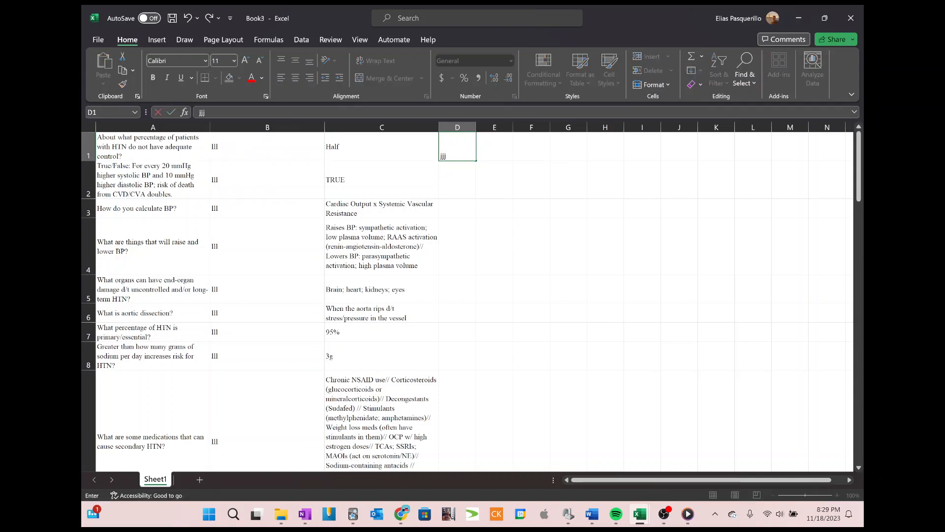
- Enter the same "jjj" marker in cell D55, beside the last answer
{"action": "left_click_drag", "start_coordinate": [856, 152], "coordinate": [863, 433]}
{"action": "left_click", "coordinate": [459, 462]}
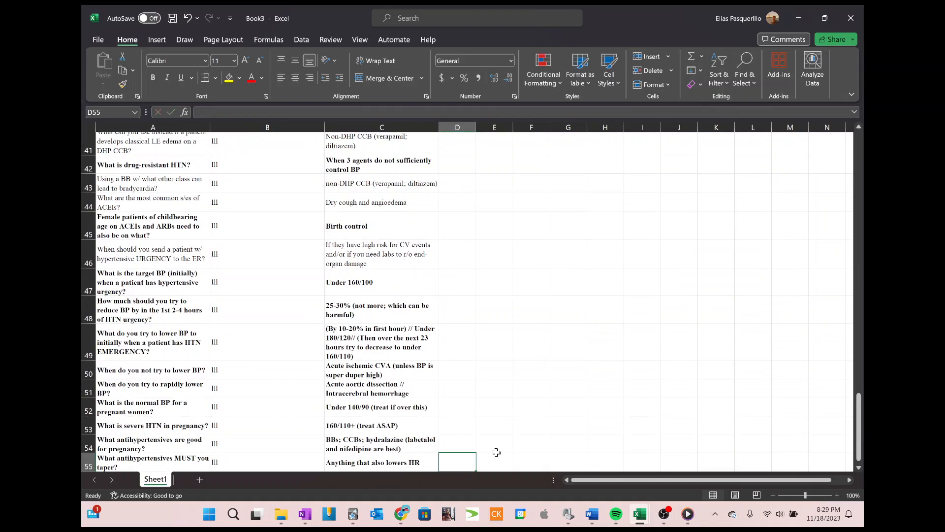
{"action": "type", "text": "jjj"}
{"action": "key", "text": "Up"}
{"action": "key", "text": "Down"}
- Copy the "jjj" marker from D55 into cells D2 to D54, filling the gap in column D
{"action": "key", "text": "ctrl+c"}
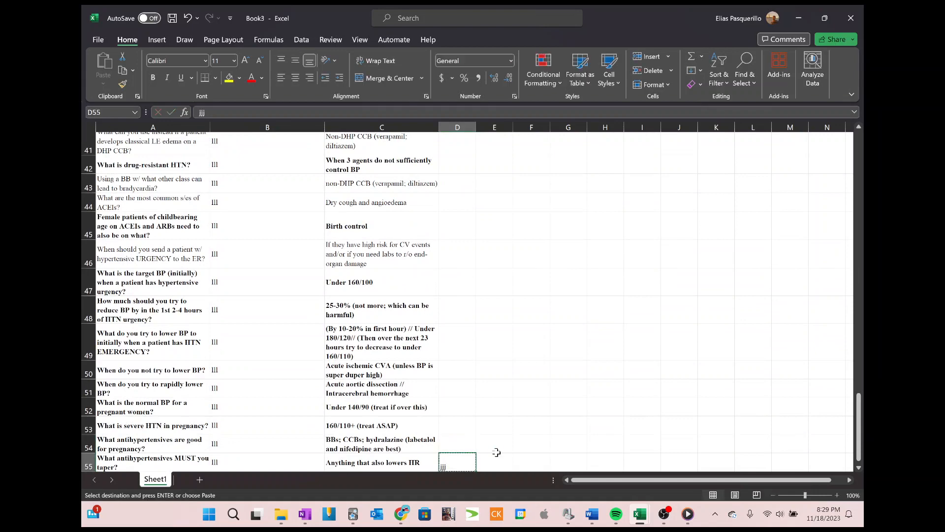
{"action": "key", "text": "Up"}
{"action": "key", "text": "ctrl+shift+Up"}
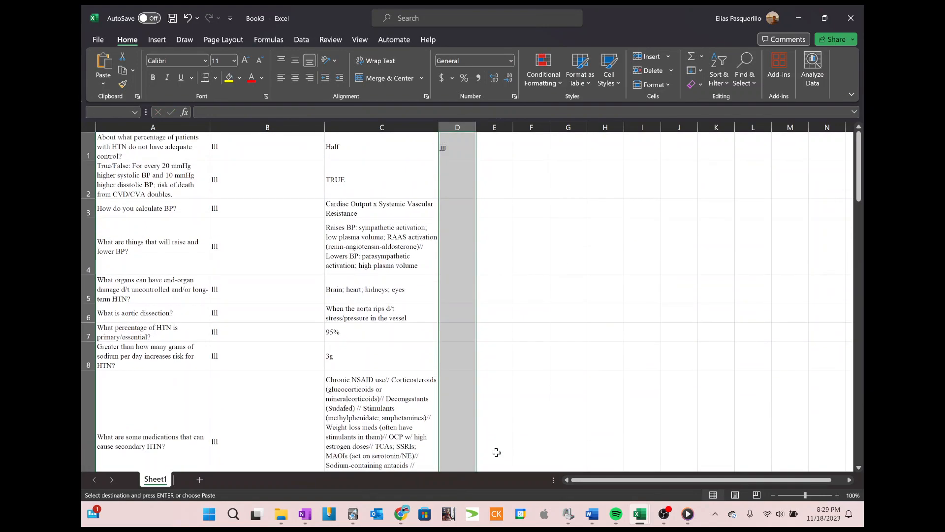
{"action": "key", "text": "Down"}
{"action": "key", "text": "Up"}
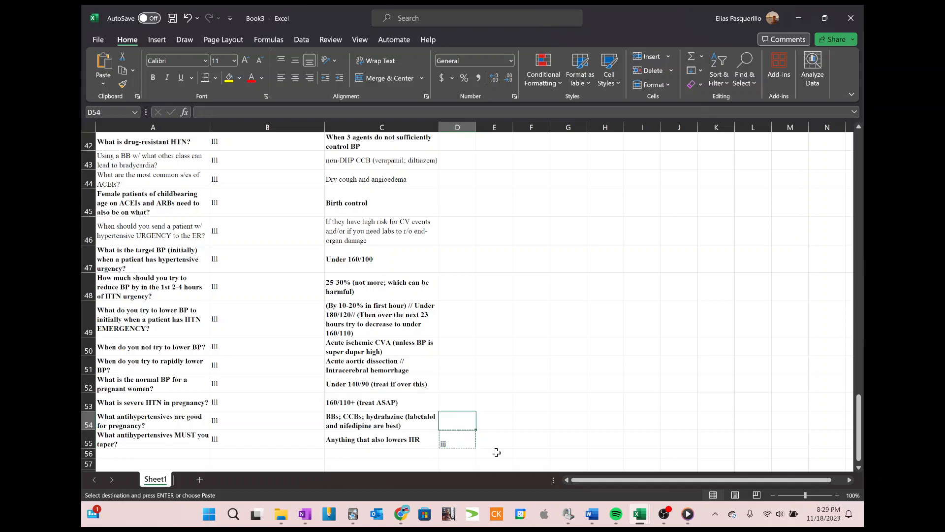
{"action": "key", "text": "ctrl+shift+Up"}
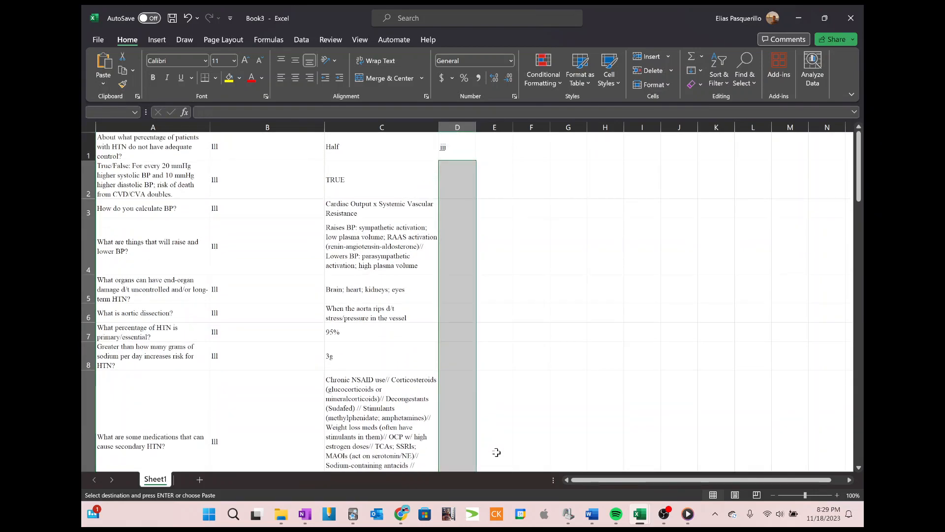
{"action": "key", "text": "ctrl+v"}
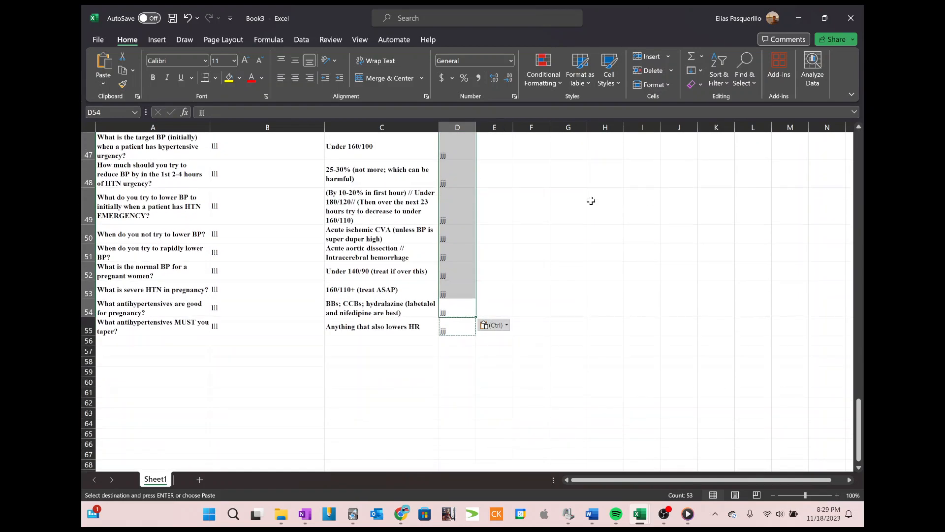
{"action": "left_click", "coordinate": [588, 276]}
- Check that column D is filled and review the first row's order of question, separator, answer and end marker
{"action": "left_click_drag", "start_coordinate": [458, 327], "coordinate": [451, 5]}
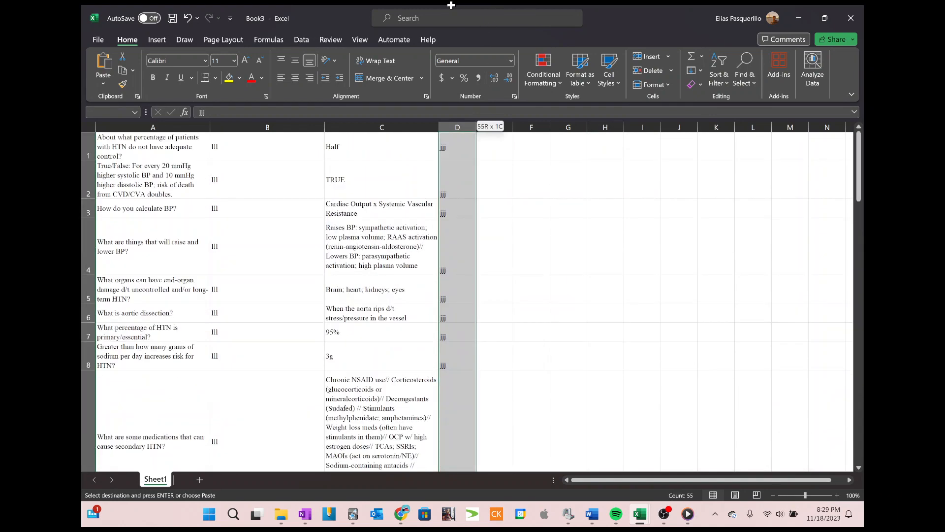
{"action": "left_click", "coordinate": [508, 204]}
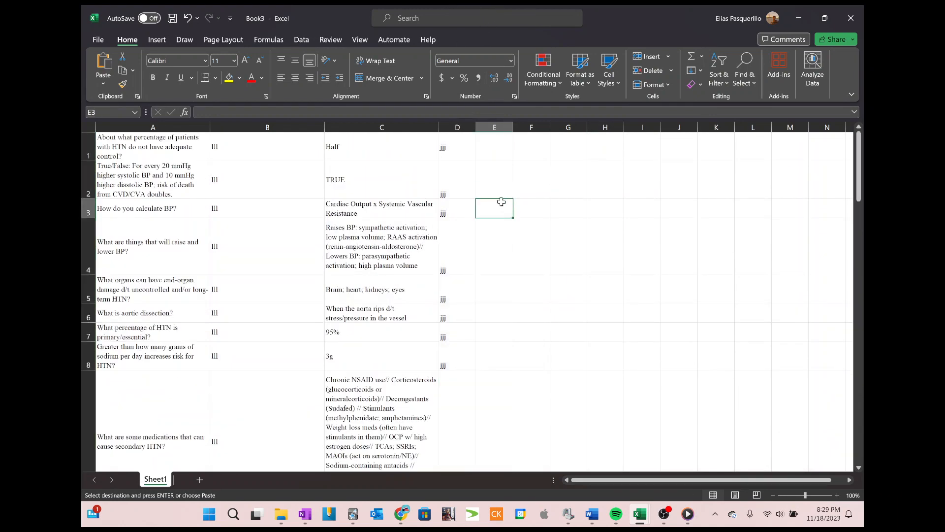
{"action": "left_click", "coordinate": [451, 148]}
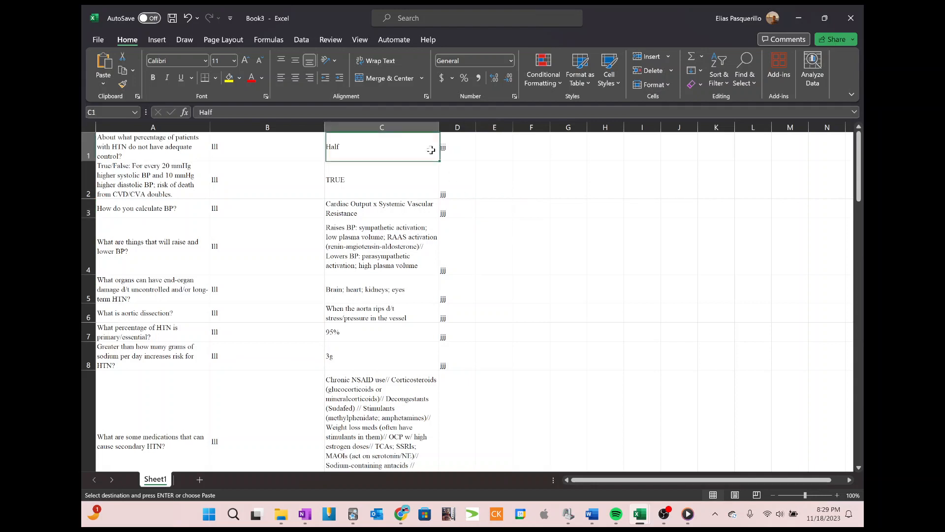
{"action": "left_click", "coordinate": [461, 192]}
{"action": "left_click", "coordinate": [302, 146]}
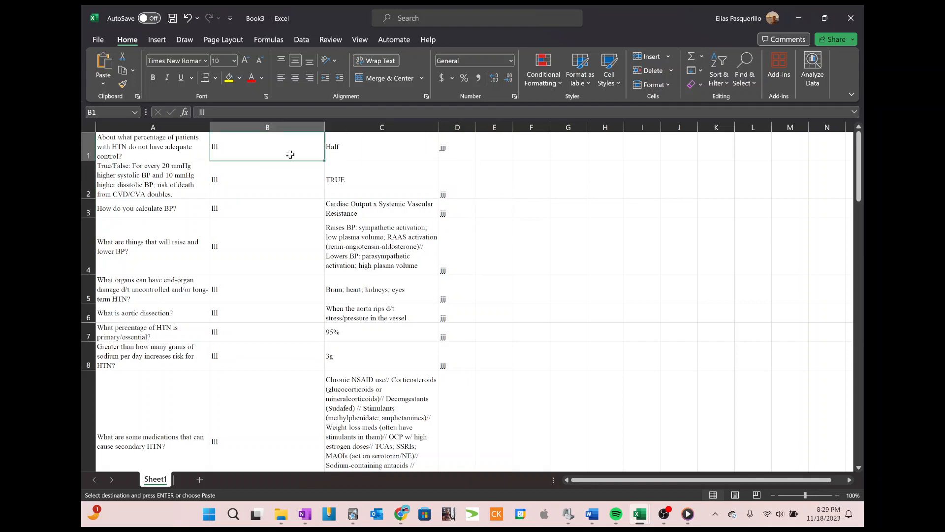
{"action": "left_click", "coordinate": [152, 146]}
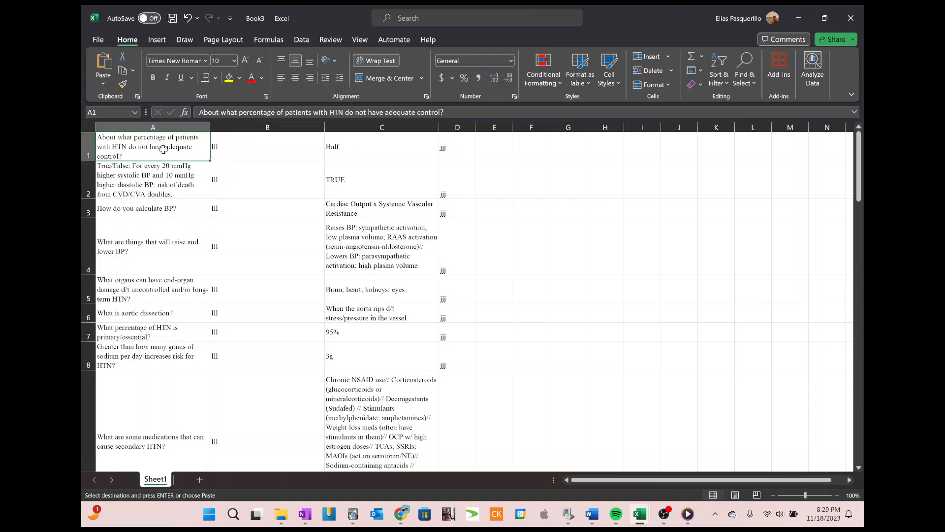
{"action": "left_click", "coordinate": [345, 144]}
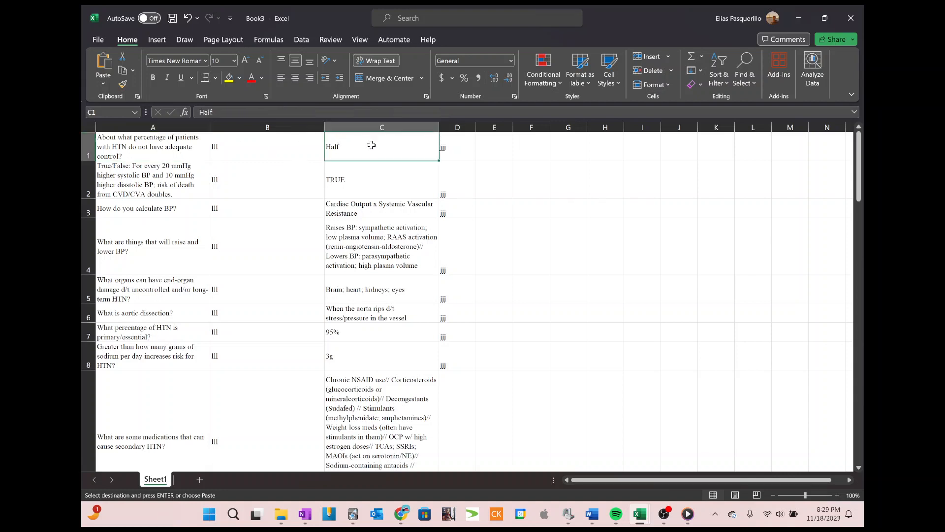
{"action": "left_click", "coordinate": [451, 152]}
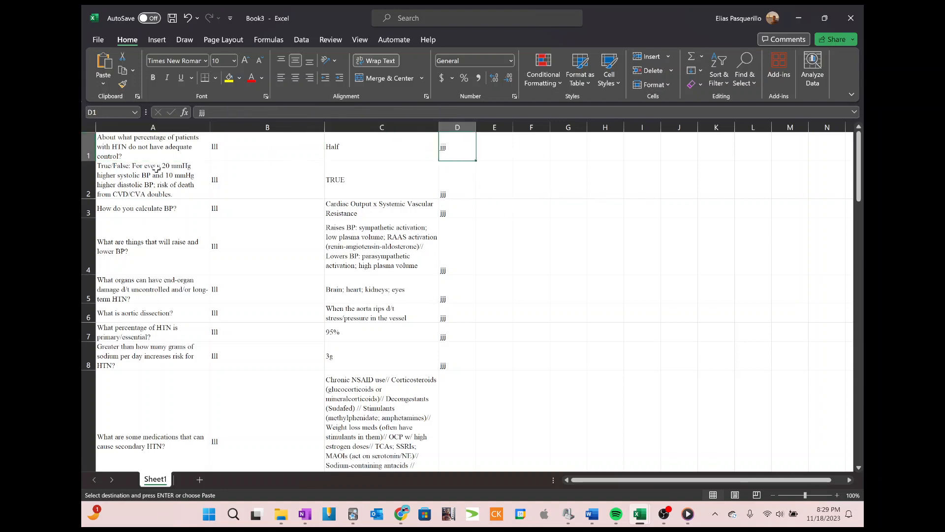
{"action": "left_click_drag", "start_coordinate": [143, 150], "coordinate": [413, 136]}
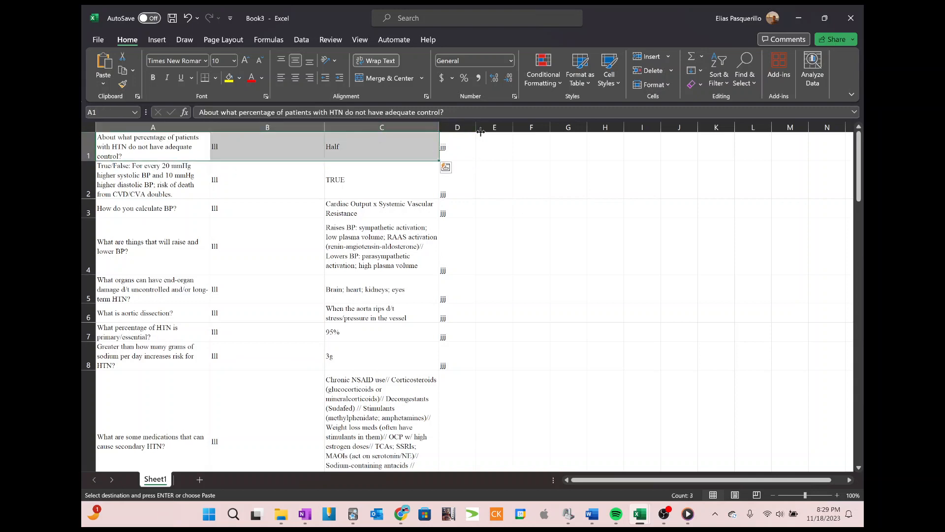
{"action": "left_click", "coordinate": [509, 163]}
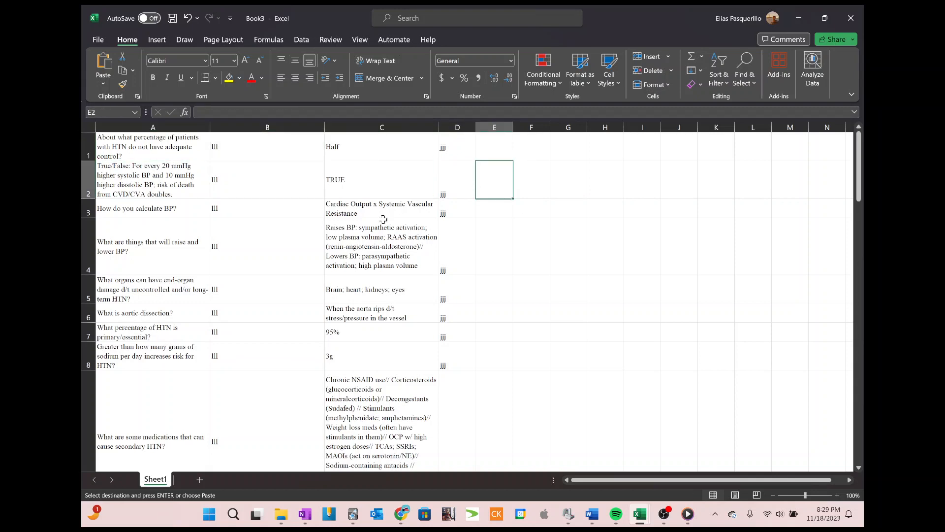
- Start saving a copy of the workbook in the CSVs for Cardiac 2 folder, named "HTN Quizlet Deck for Video"
{"action": "left_click", "coordinate": [90, 42]}
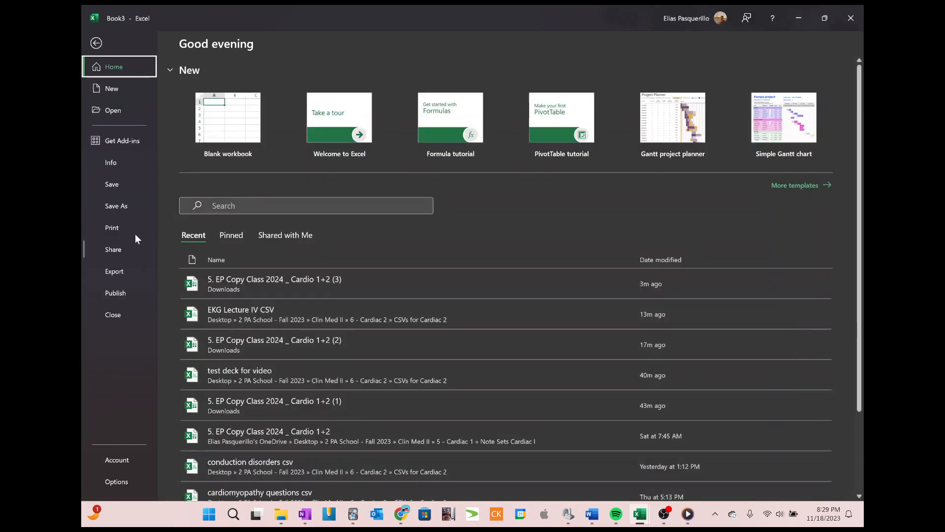
{"action": "left_click", "coordinate": [129, 204]}
{"action": "left_click", "coordinate": [423, 66]}
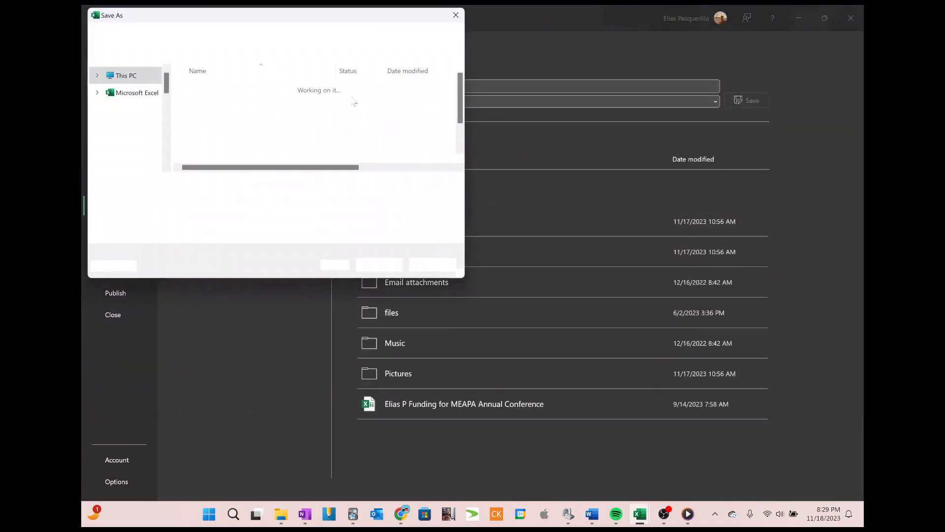
{"action": "left_click", "coordinate": [132, 88]}
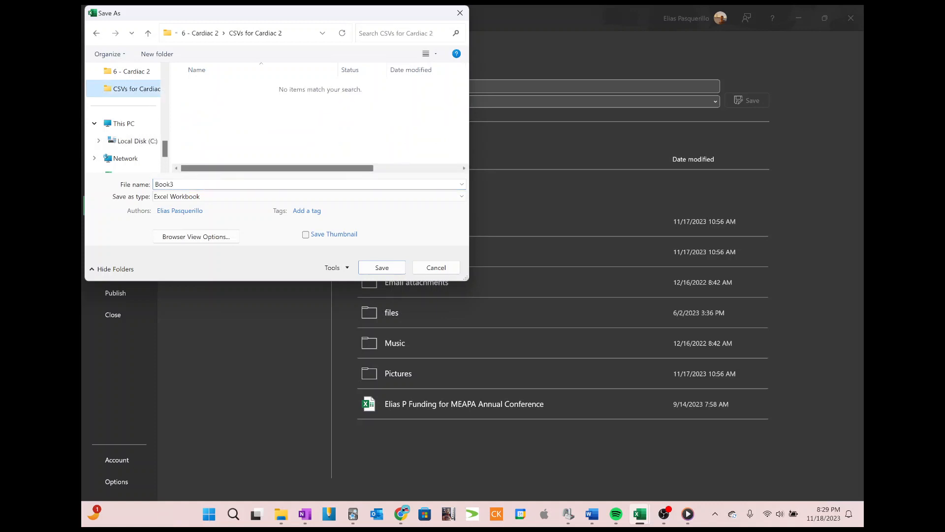
{"action": "left_click", "coordinate": [207, 184]}
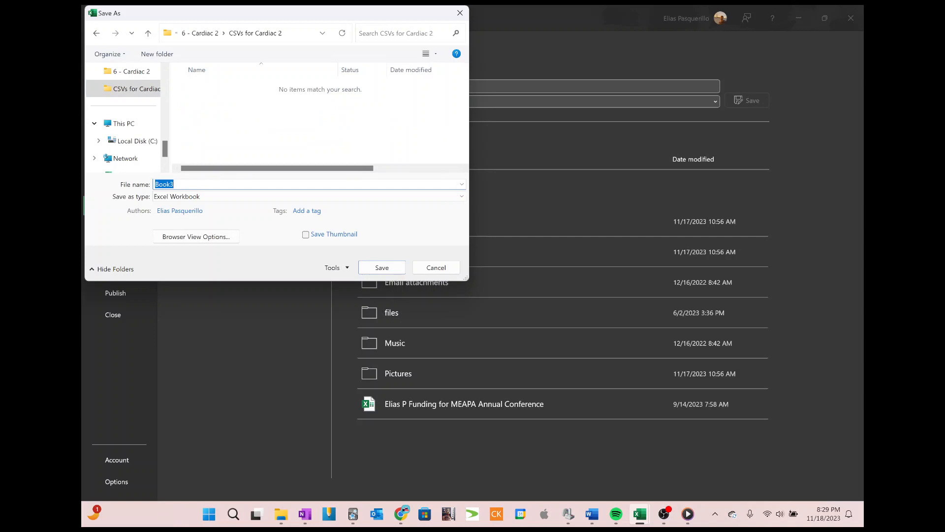
{"action": "type", "text": "HTN Quizlet Deck for Video"}
- Save the copy in CSV UTF-8 (Comma delimited) format and close the workbook
{"action": "left_click", "coordinate": [241, 197]}
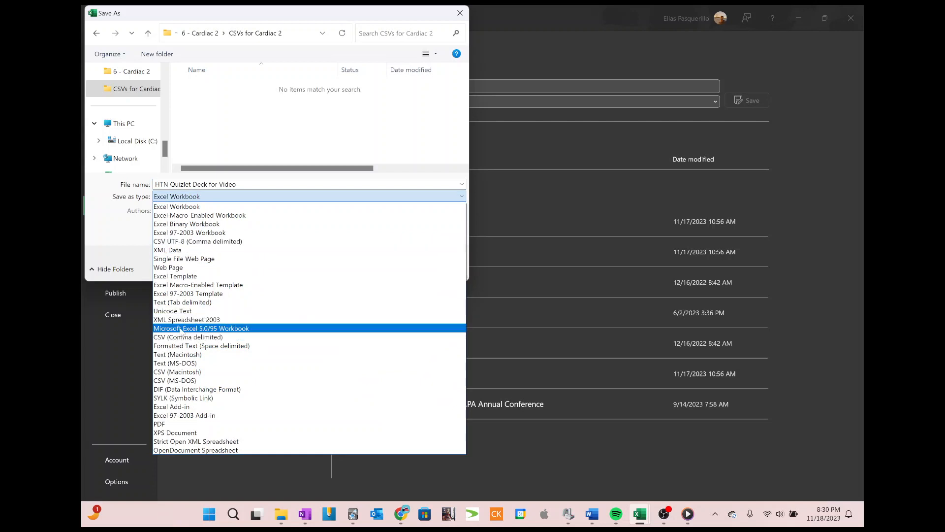
{"action": "left_click", "coordinate": [212, 241]}
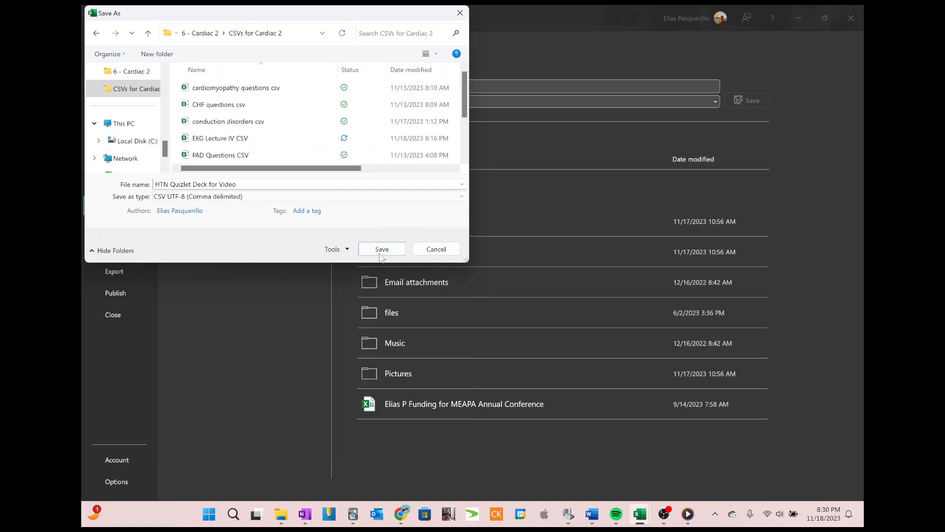
{"action": "left_click", "coordinate": [381, 249]}
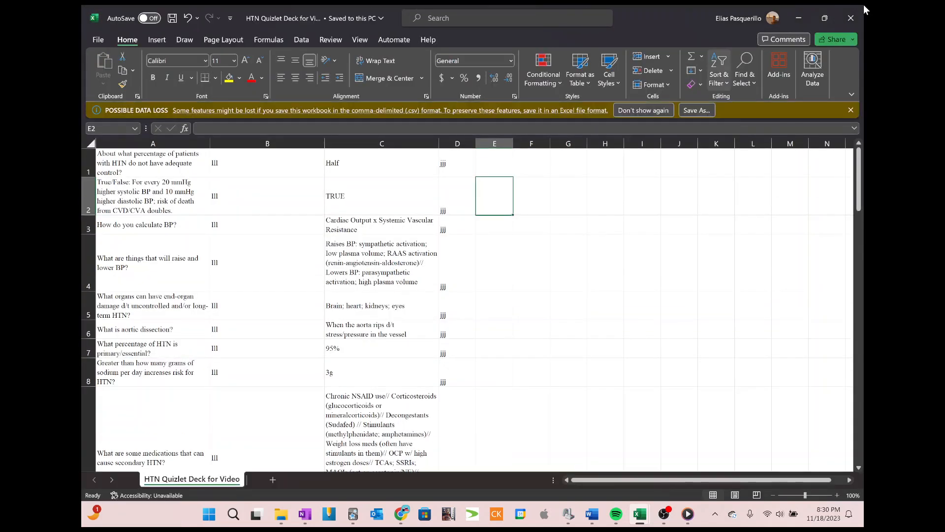
{"action": "left_click", "coordinate": [859, 17]}
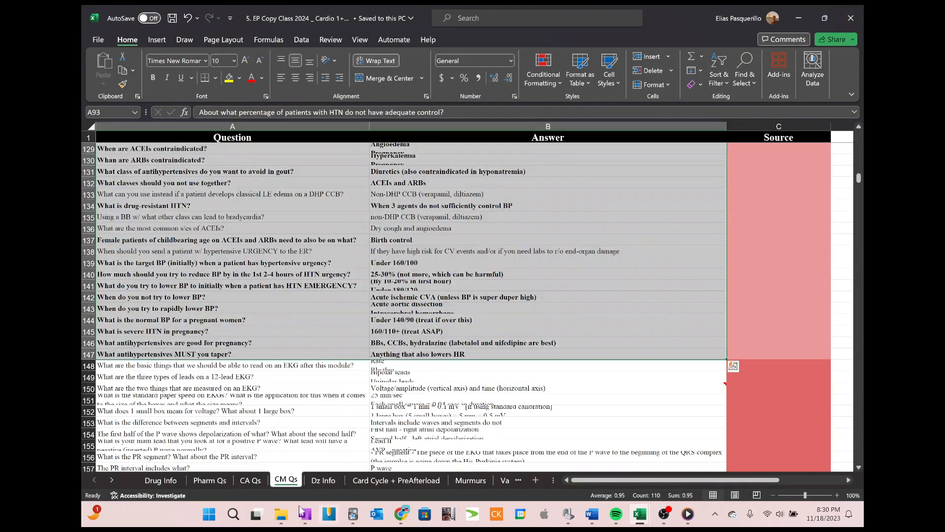
- In File Explorer, open "HTN Quizlet Deck for Video" from the CSVs for Cardiac 2 folder in Notepad and select all its text
{"action": "left_click", "coordinate": [282, 514]}
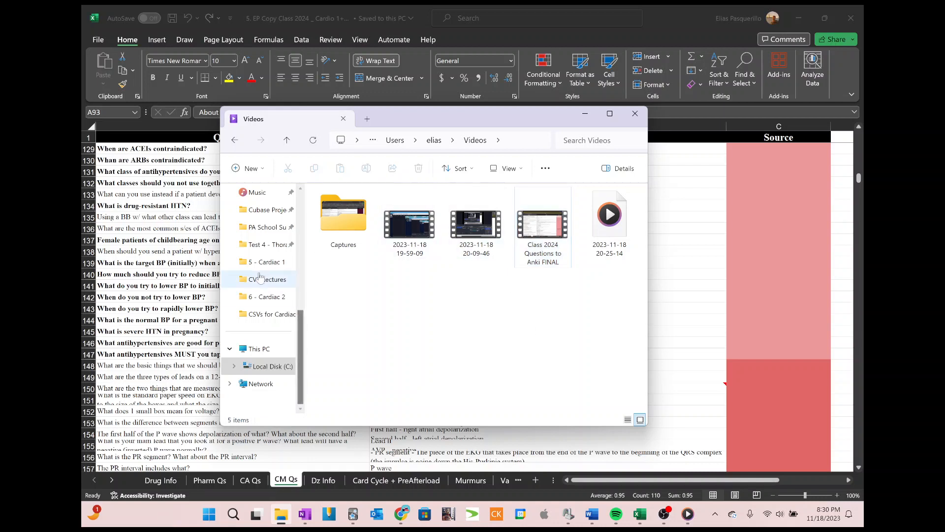
{"action": "left_click", "coordinate": [270, 314]}
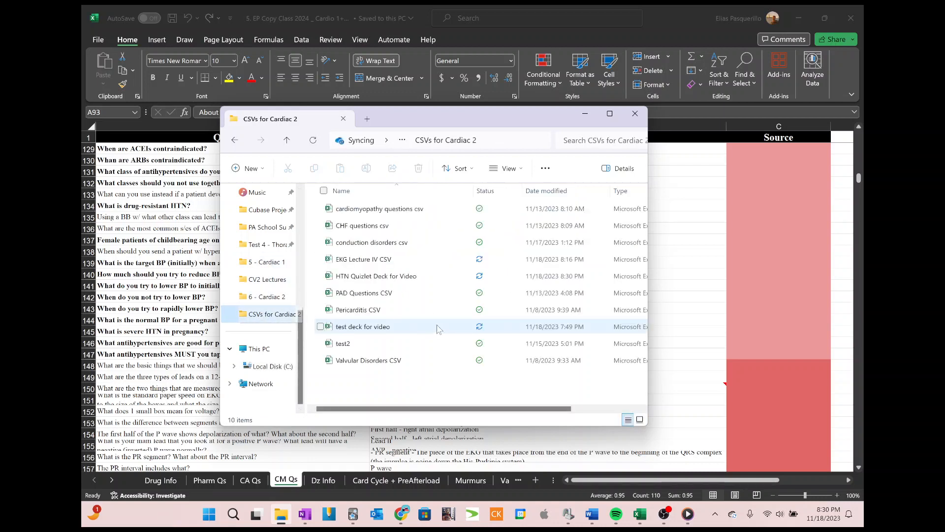
{"action": "left_click", "coordinate": [435, 281]}
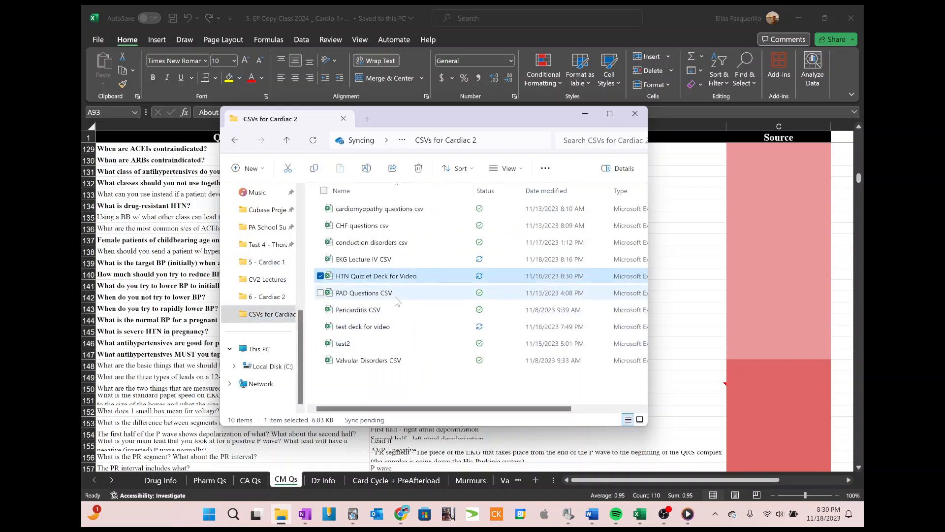
{"action": "left_click_drag", "start_coordinate": [429, 409], "coordinate": [490, 407]}
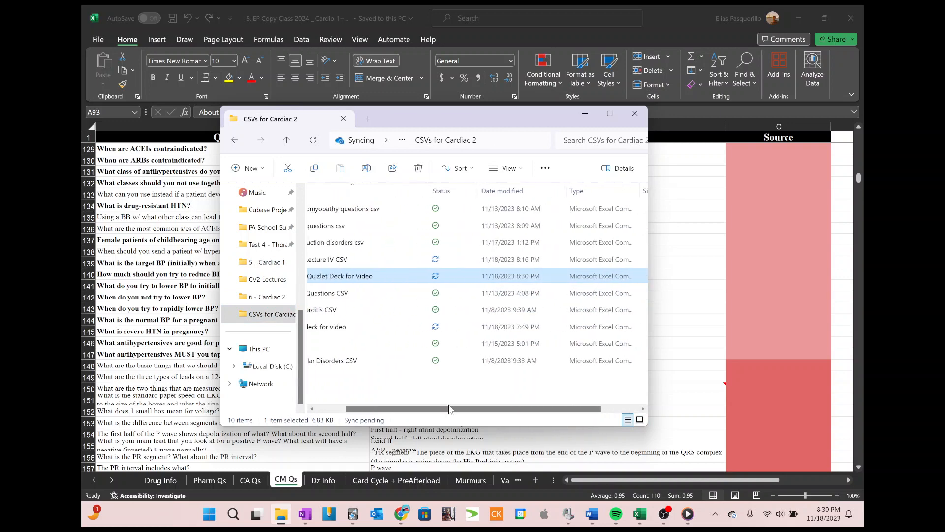
{"action": "right_click", "coordinate": [374, 280]}
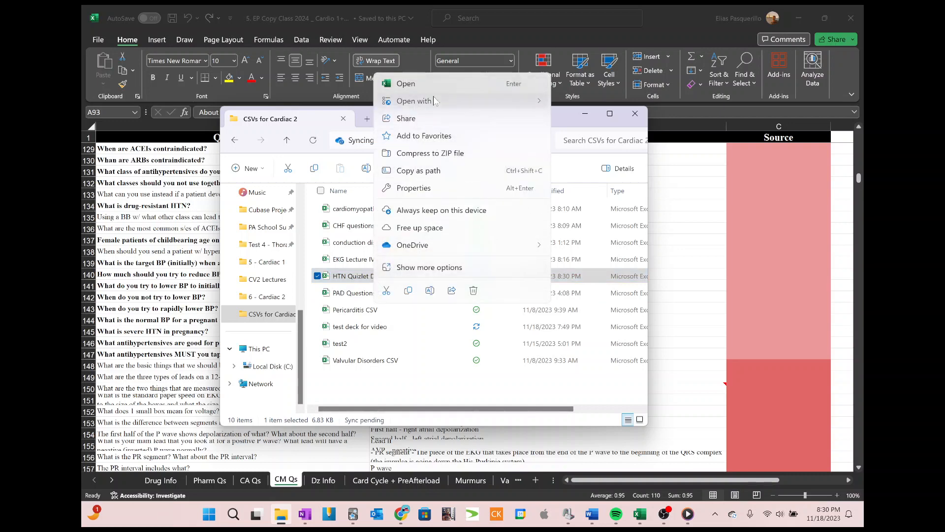
{"action": "mouse_move", "coordinate": [433, 102]}
{"action": "left_click", "coordinate": [589, 119]}
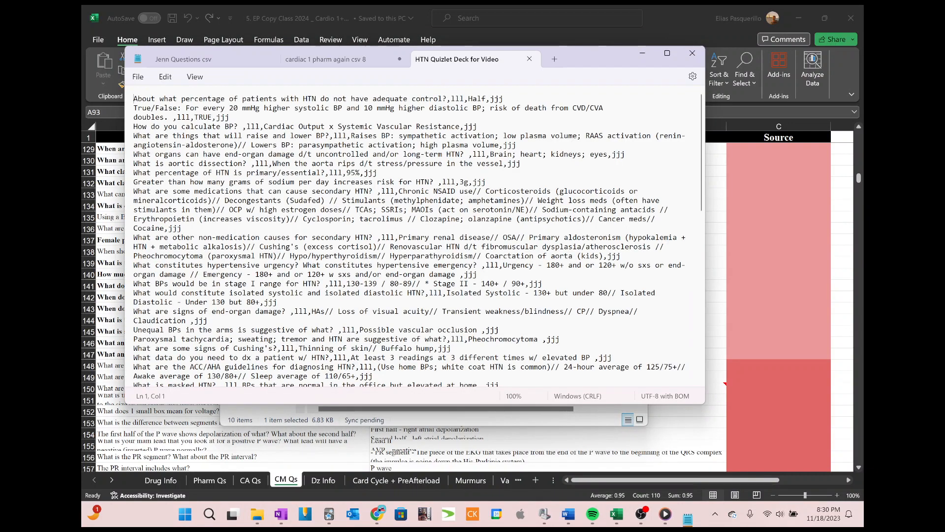
{"action": "left_click", "coordinate": [359, 200]}
{"action": "key", "text": "ctrl+a"}
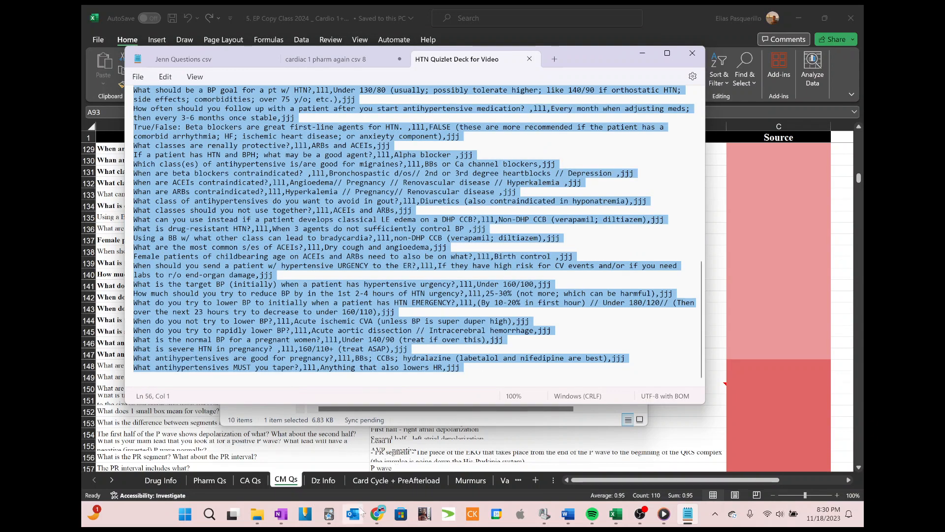
- Switch to Chrome and open quizlet.com in a new tab
{"action": "left_click", "coordinate": [377, 513]}
{"action": "left_click", "coordinate": [489, 16]}
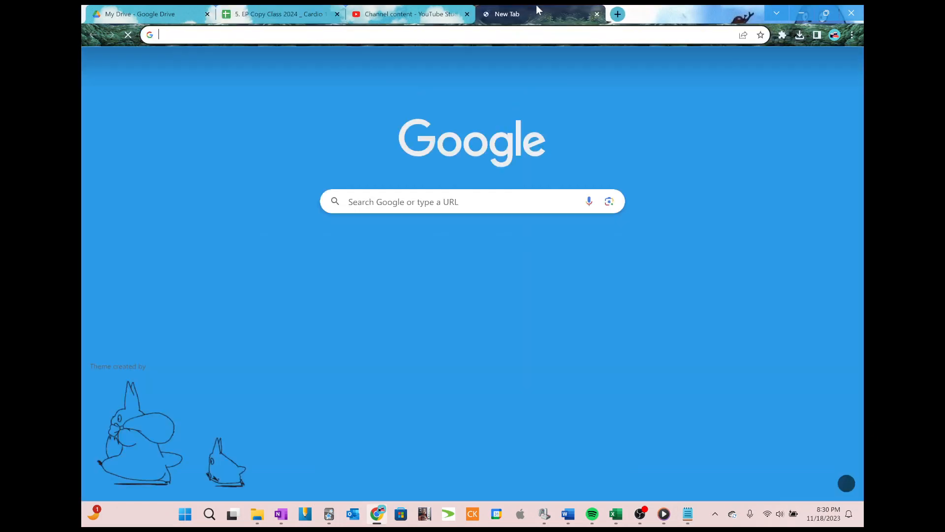
{"action": "type", "text": "quizlet\\"}
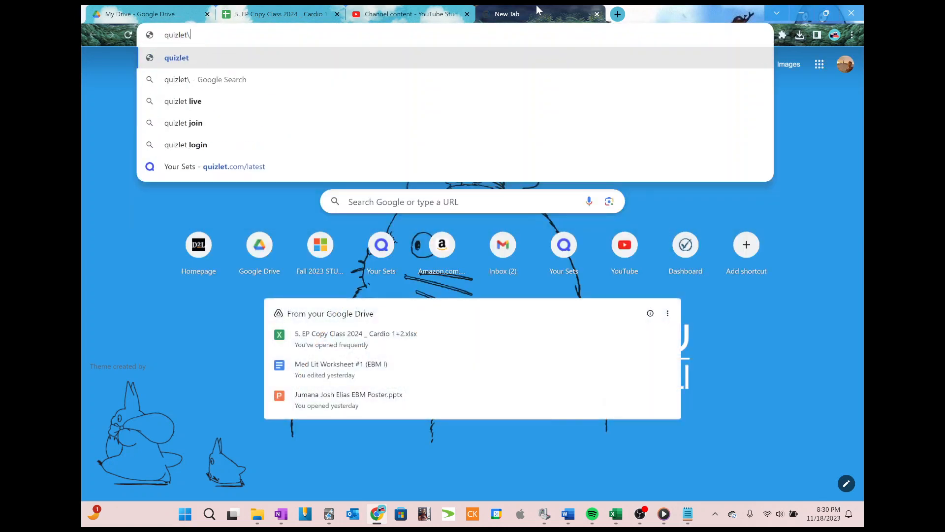
{"action": "key", "text": "BackSpace"}
{"action": "type", "text": ".com"}
{"action": "key", "text": "Return"}
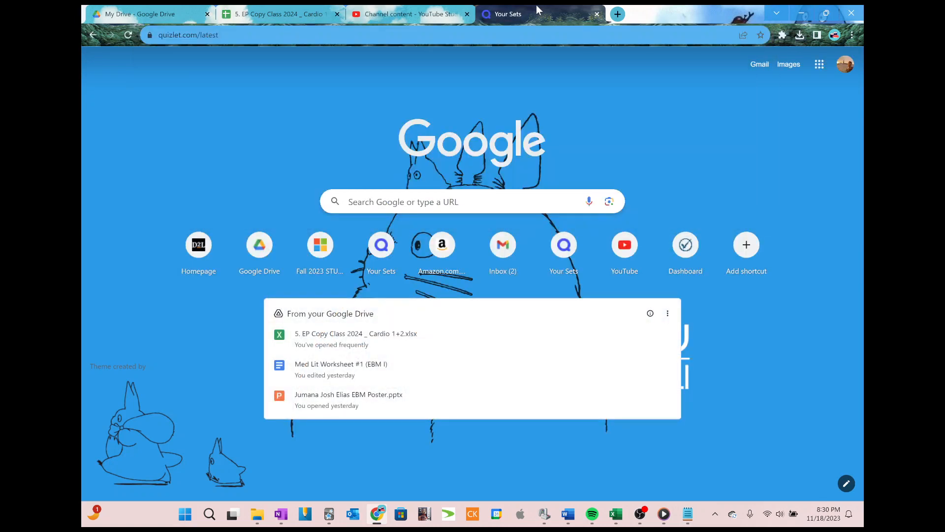
- Create a new study set from scratch and title it "HTN Test Deck"
{"action": "left_click", "coordinate": [769, 107]}
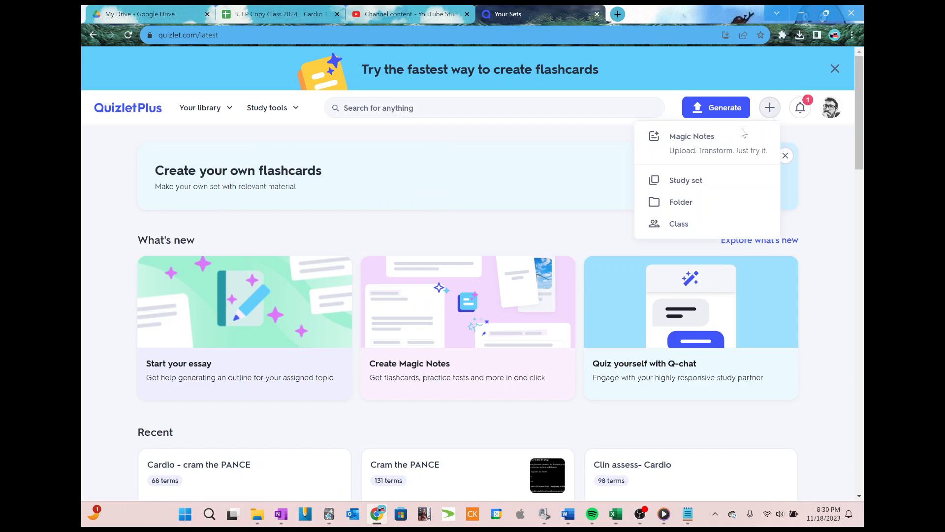
{"action": "left_click", "coordinate": [699, 182]}
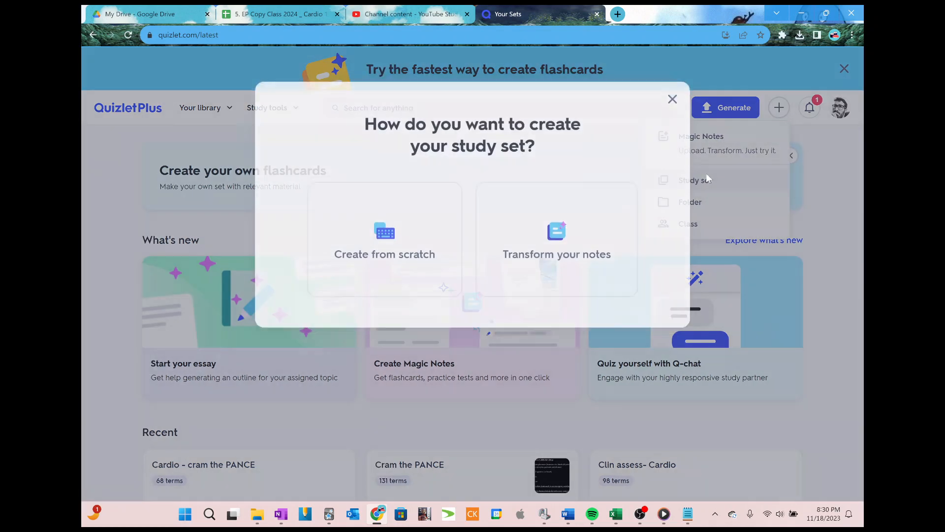
{"action": "left_click", "coordinate": [421, 243]}
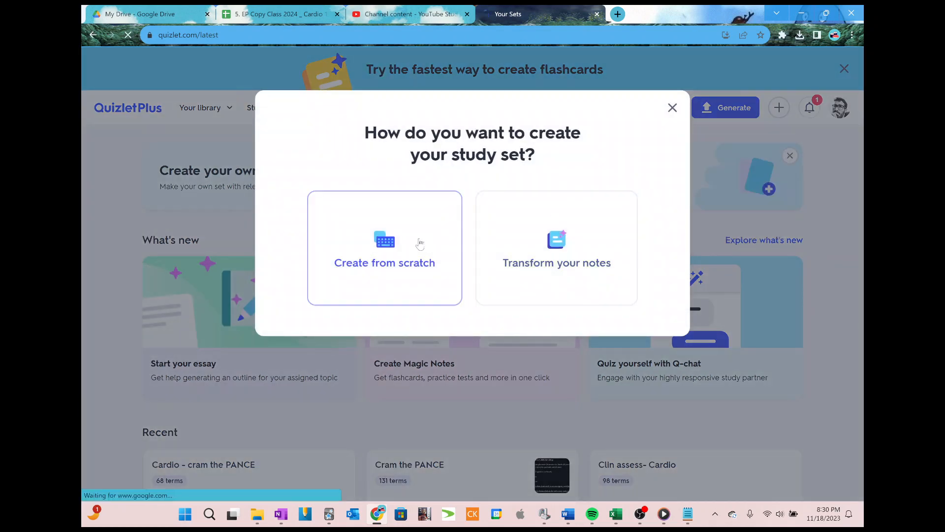
{"action": "scroll", "coordinate": [419, 192], "scroll_direction": "down", "scroll_amount": 1}
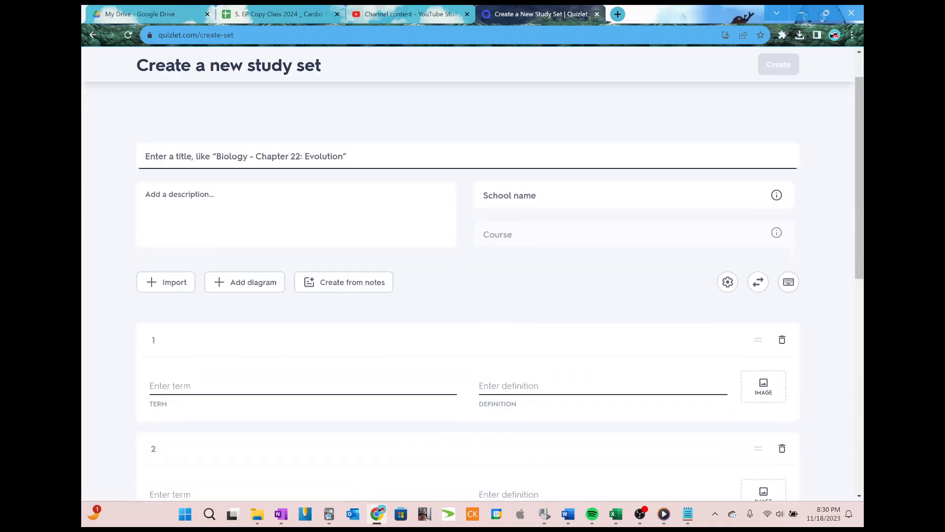
{"action": "type", "text": "HTN Test Deck"}
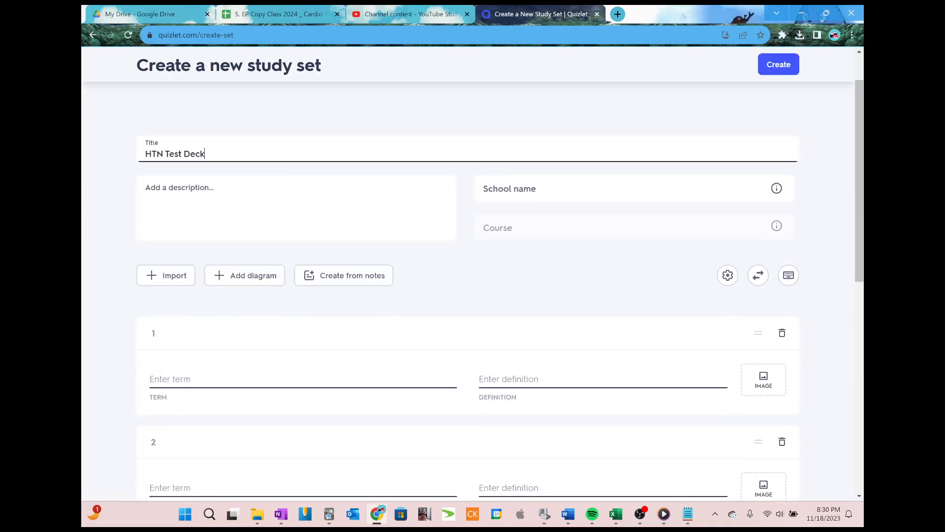
- Open the study set's data import and paste in all the HTN deck text copied from Notepad
{"action": "left_click", "coordinate": [173, 279]}
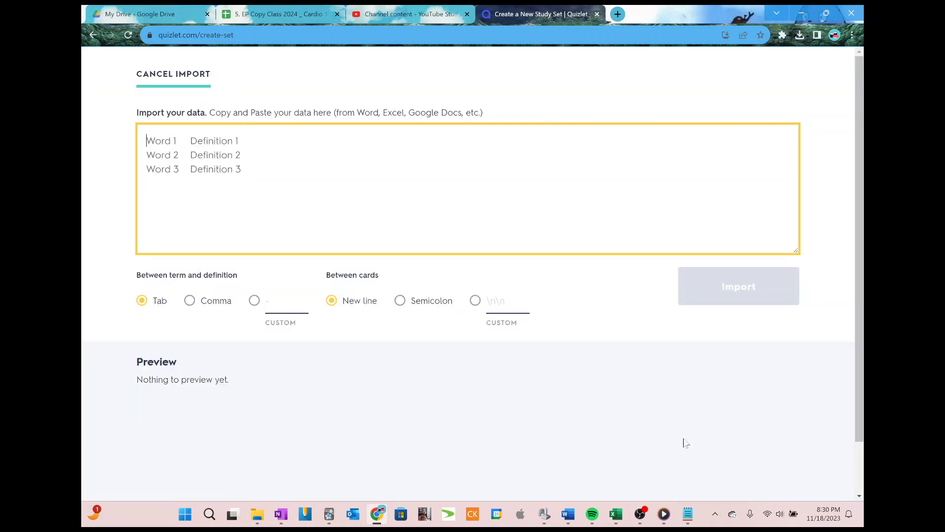
{"action": "left_click", "coordinate": [688, 515]}
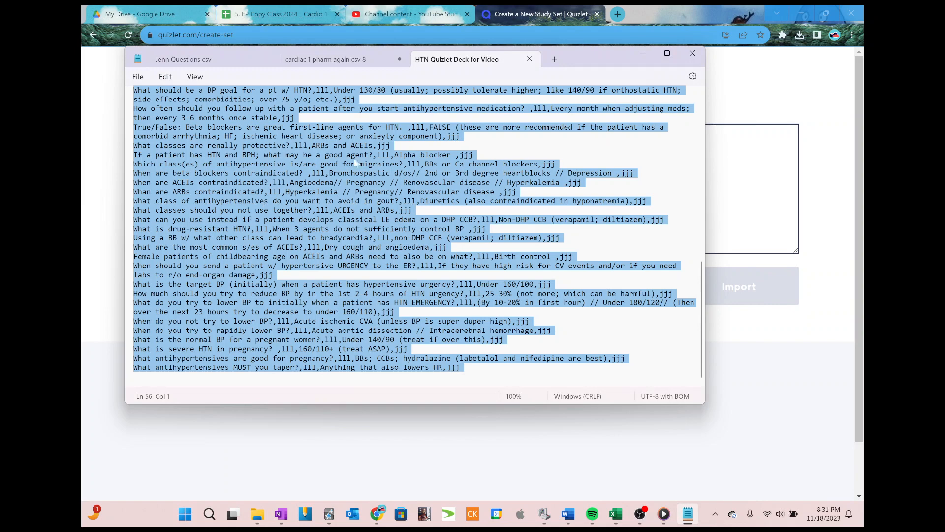
{"action": "key", "text": "ctrl+c"}
{"action": "key", "text": "alt+Tab"}
{"action": "key", "text": "ctrl+v"}
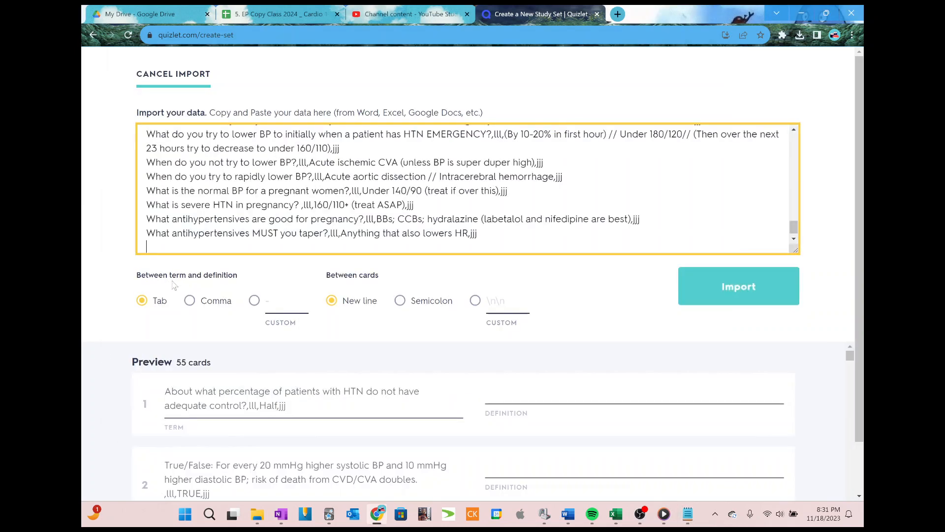
- Set custom import separators, "lll" between term and definition and "jjj" between cards, and check the card preview
{"action": "left_click", "coordinate": [254, 301]}
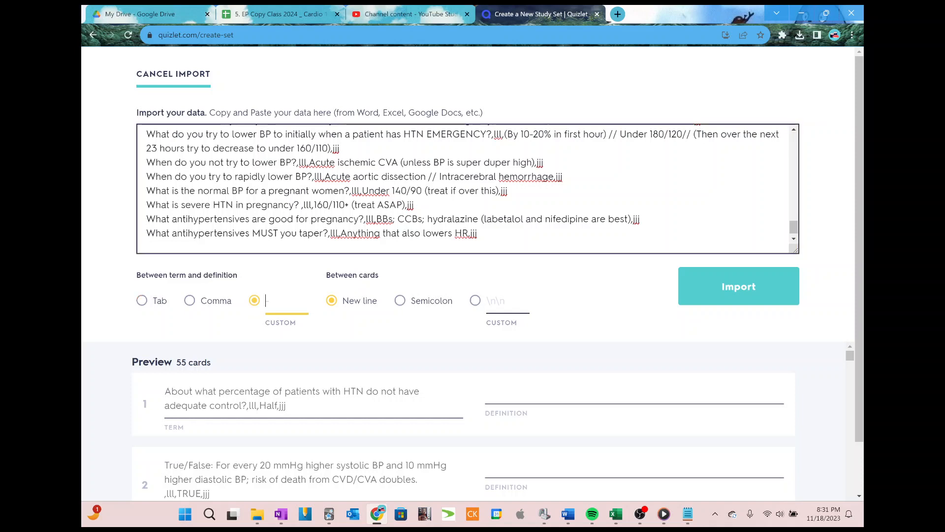
{"action": "type", "text": "lll"}
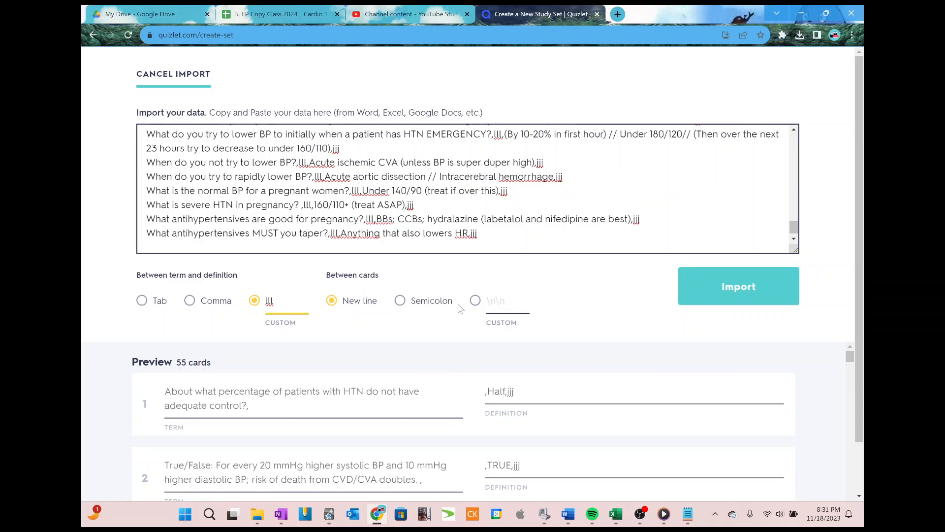
{"action": "left_click", "coordinate": [475, 301]}
{"action": "type", "text": "jjj"}
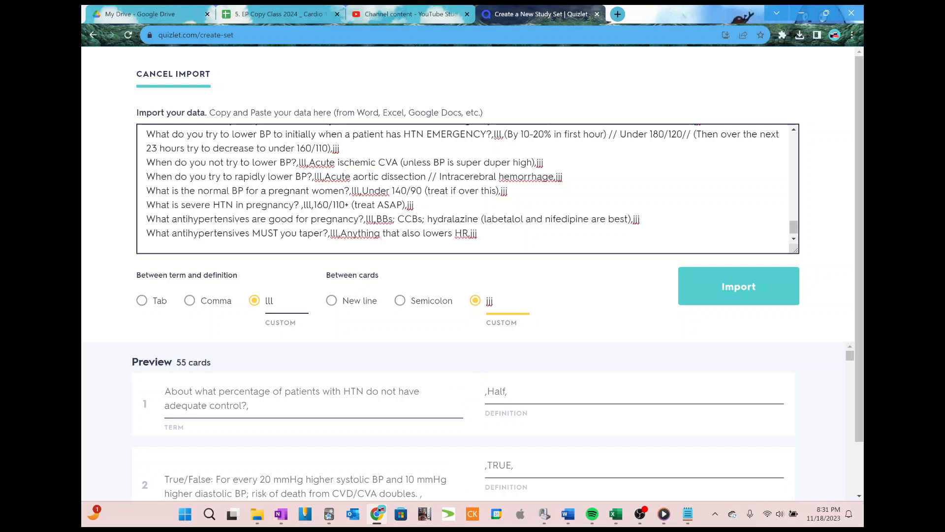
{"action": "scroll", "coordinate": [407, 416], "scroll_direction": "down", "scroll_amount": 3}
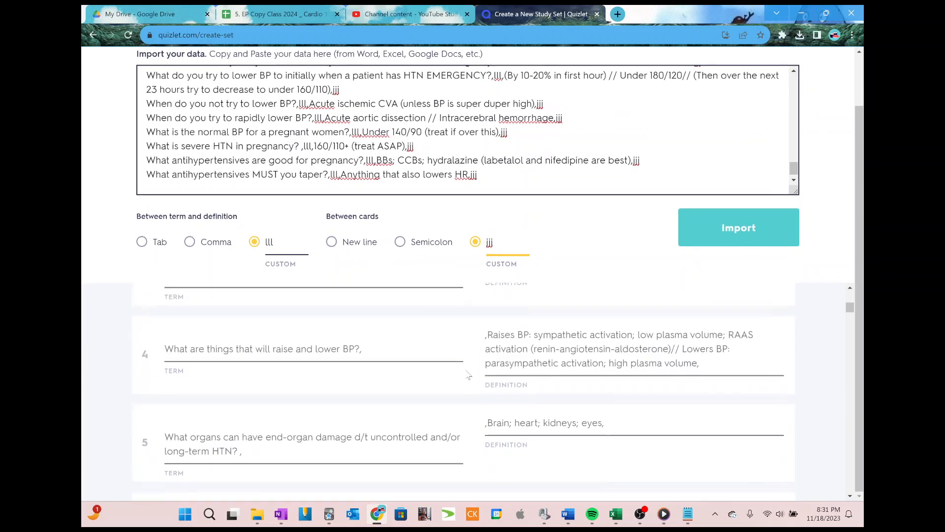
{"action": "scroll", "coordinate": [471, 381], "scroll_direction": "up", "scroll_amount": 1}
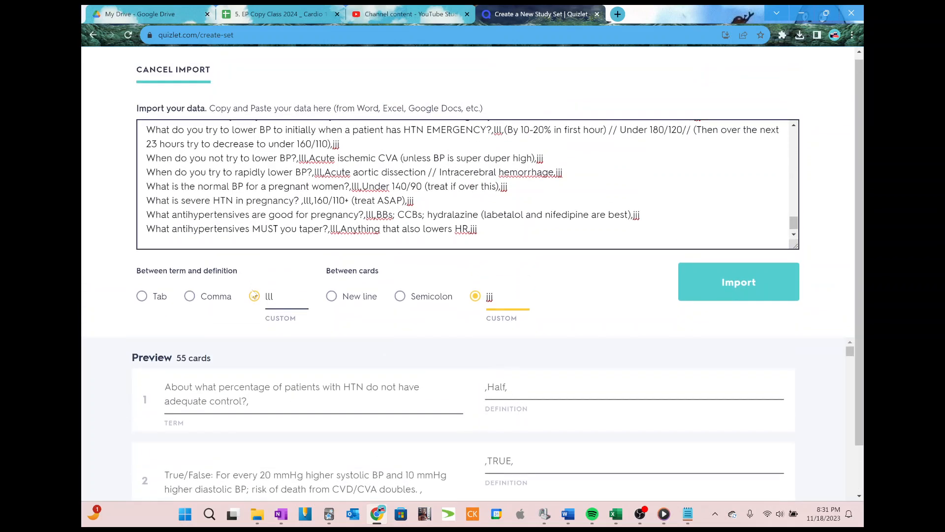
- Extend the custom separators with commas to "lll," between term and definition and ",jjj" between cards, and review the previewed cards
{"action": "left_click", "coordinate": [271, 296]}
{"action": "type", "text": ","}
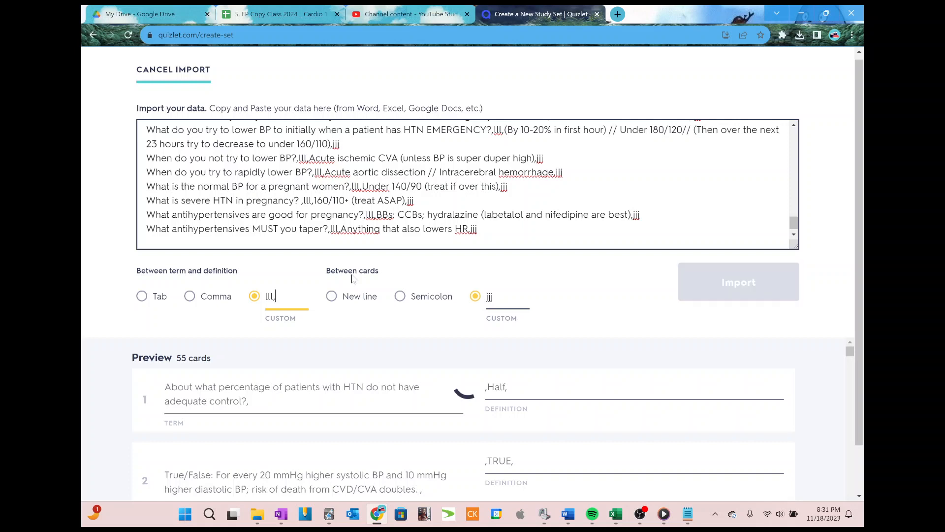
{"action": "left_click", "coordinate": [489, 306]}
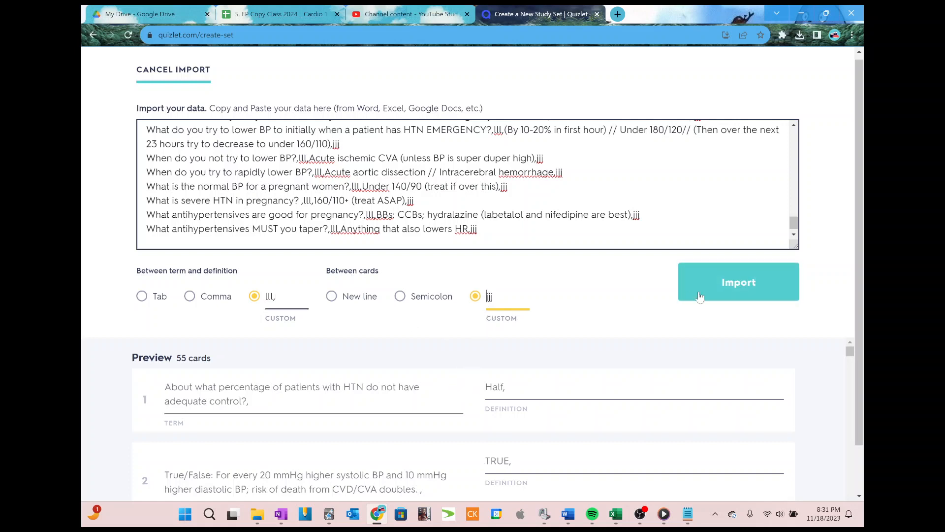
{"action": "type", "text": ","}
{"action": "left_click", "coordinate": [456, 363]}
{"action": "scroll", "coordinate": [455, 363], "scroll_direction": "down", "scroll_amount": 5}
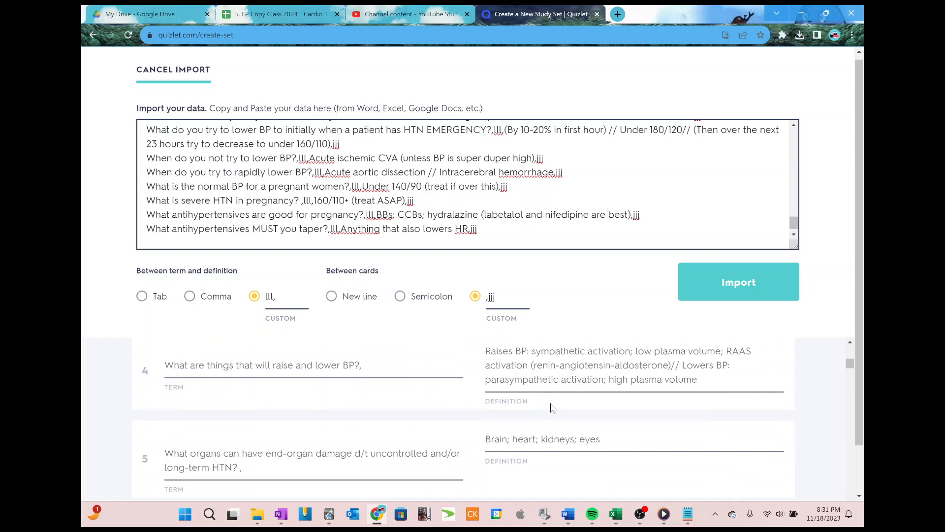
{"action": "scroll", "coordinate": [552, 407], "scroll_direction": "down", "scroll_amount": 20}
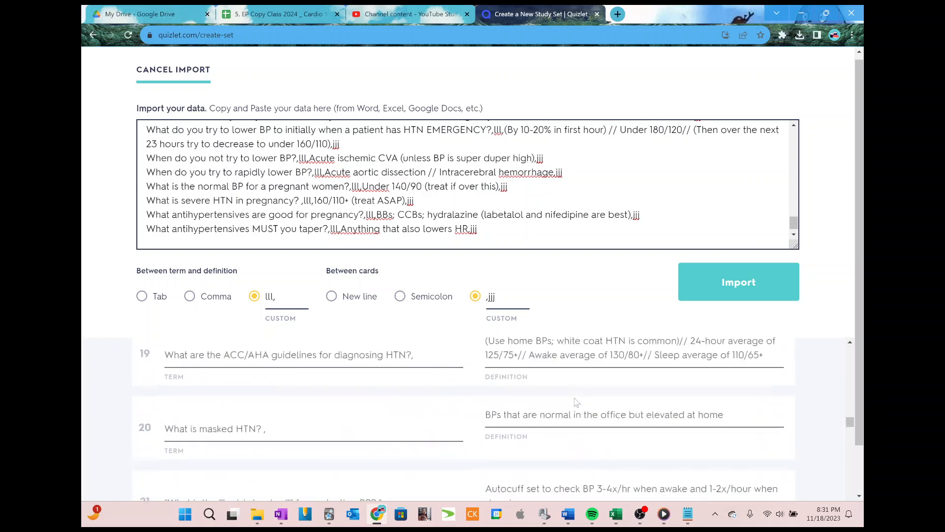
- Import the previewed cards into the HTN Test Deck set and look over the imported terms and definitions
{"action": "scroll", "coordinate": [576, 401], "scroll_direction": "up", "scroll_amount": 20}
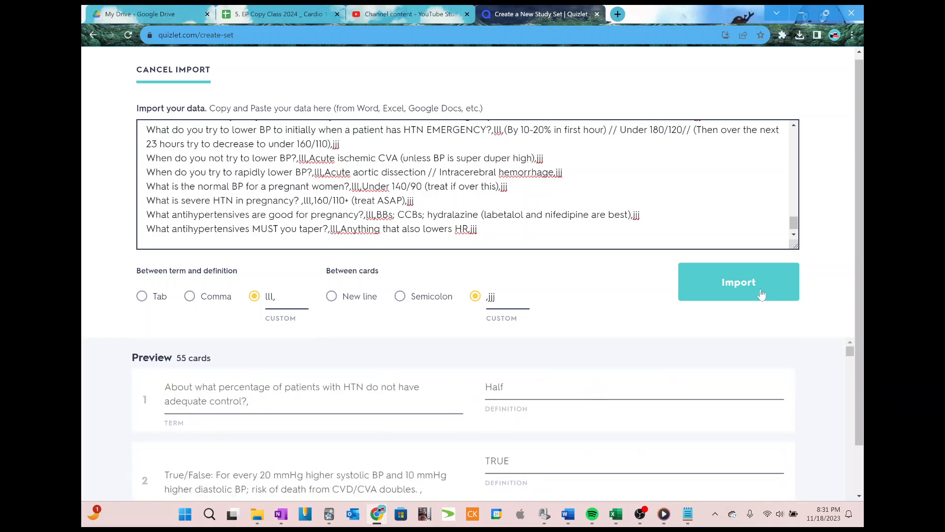
{"action": "left_click", "coordinate": [760, 285]}
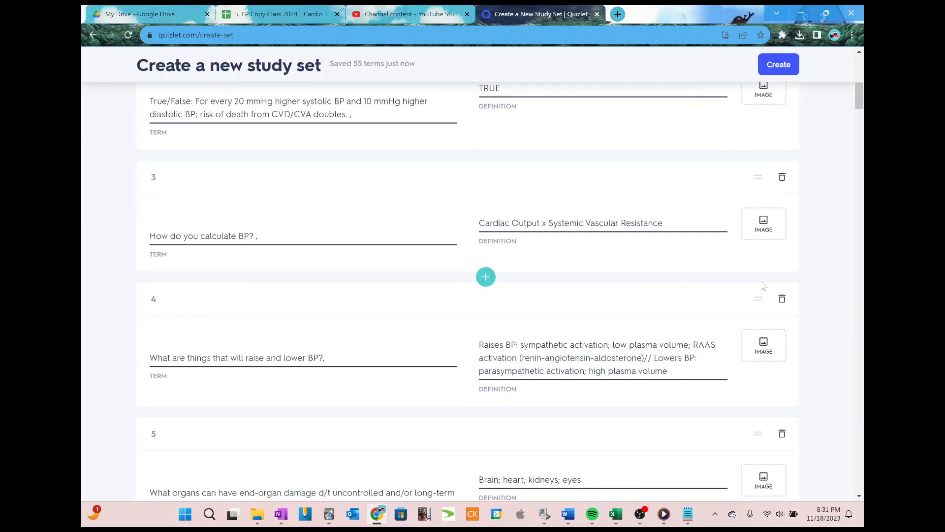
{"action": "scroll", "coordinate": [486, 277], "scroll_direction": "up", "scroll_amount": 9}
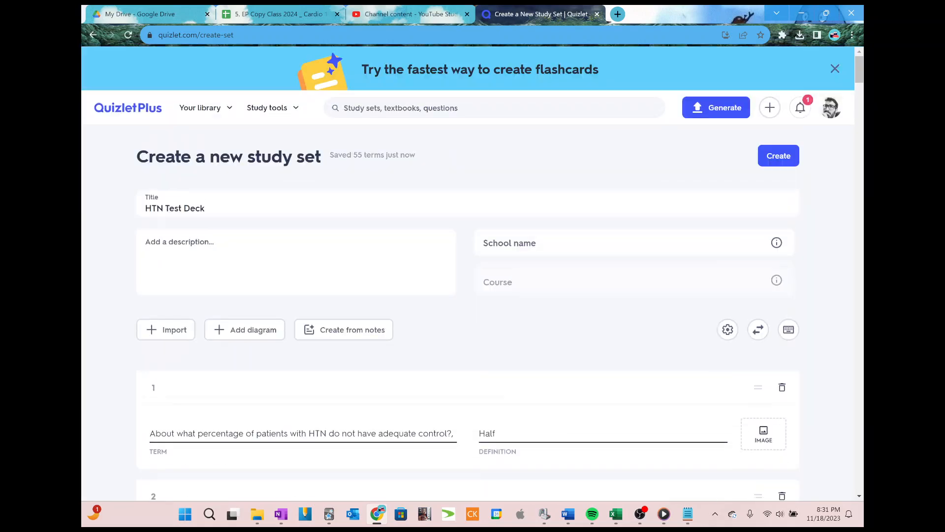
{"action": "scroll", "coordinate": [586, 278], "scroll_direction": "down", "scroll_amount": 20}
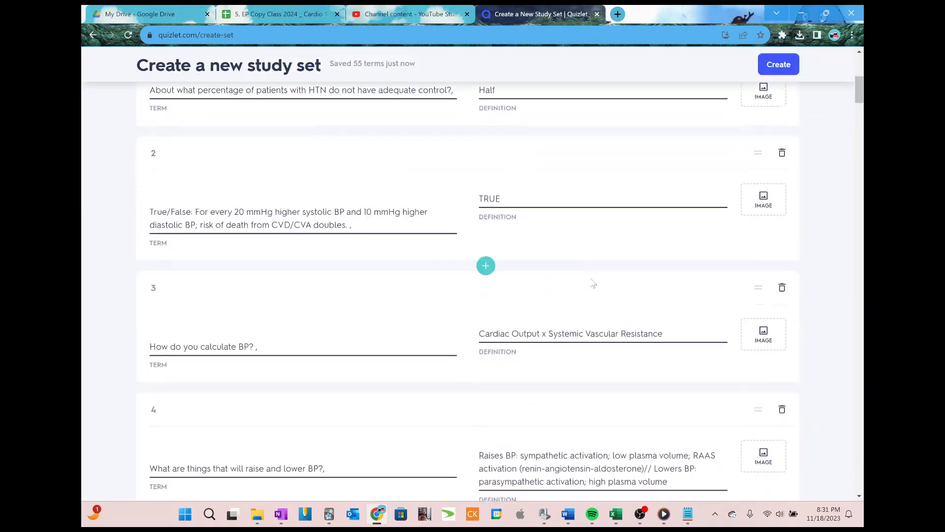
{"action": "scroll", "coordinate": [614, 291], "scroll_direction": "up", "scroll_amount": 20}
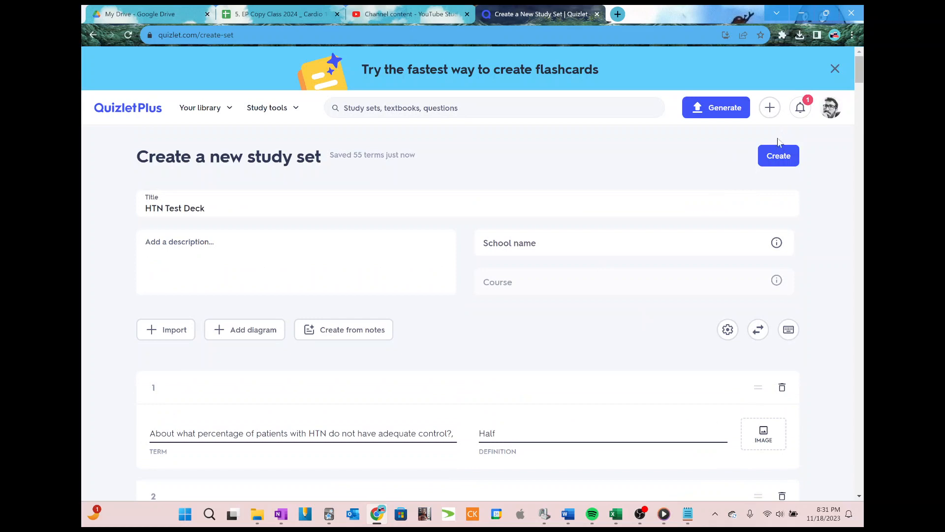
- Create the HTN Test Deck study set with English as the definition language and dismiss the sharing dialog
{"action": "left_click", "coordinate": [777, 156]}
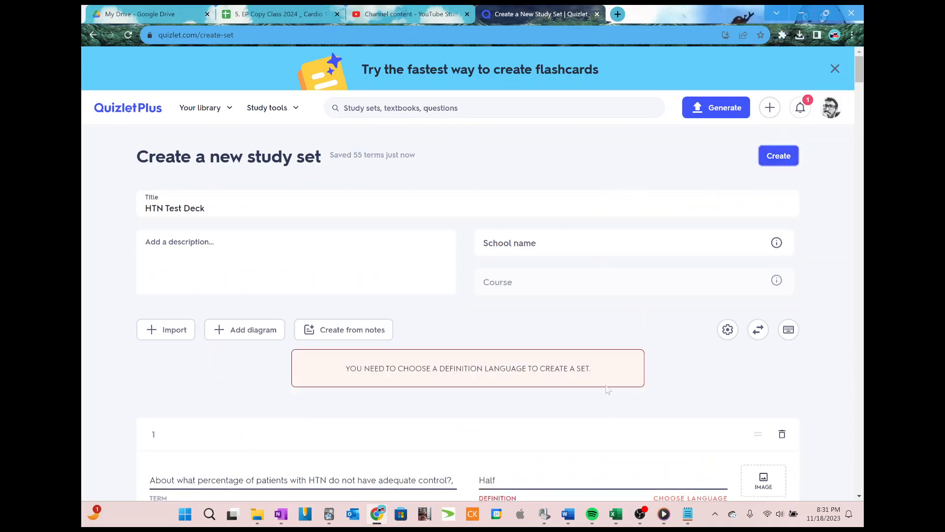
{"action": "scroll", "coordinate": [608, 389], "scroll_direction": "down", "scroll_amount": 3}
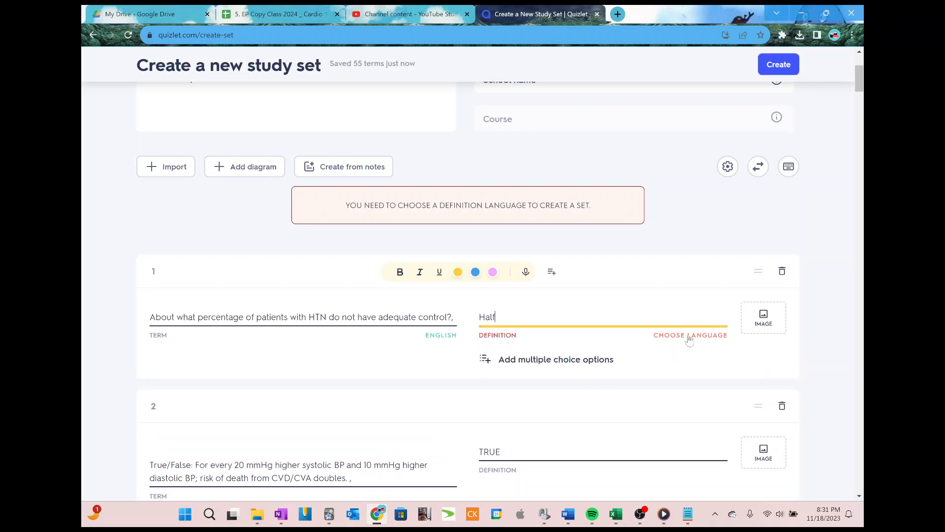
{"action": "left_click", "coordinate": [689, 336]}
{"action": "left_click", "coordinate": [640, 395]}
{"action": "scroll", "coordinate": [647, 340], "scroll_direction": "up", "scroll_amount": 3}
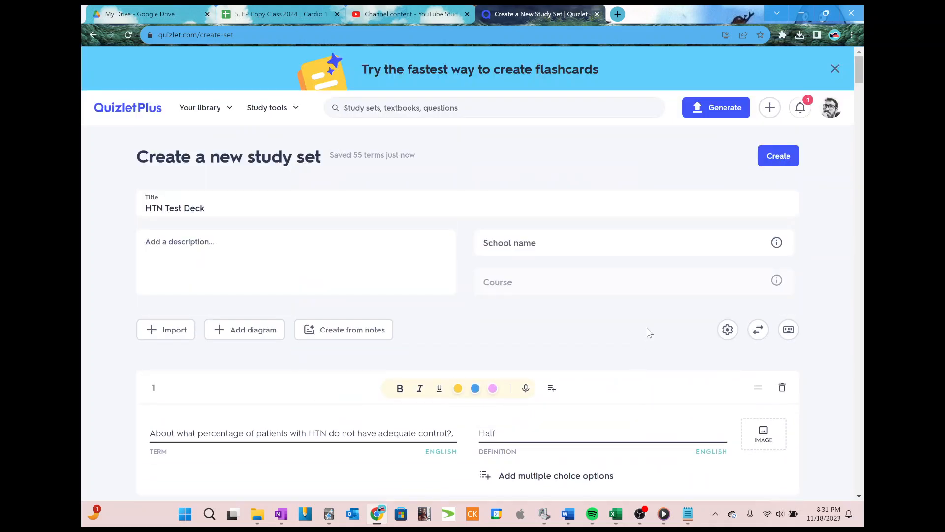
{"action": "left_click", "coordinate": [778, 156]}
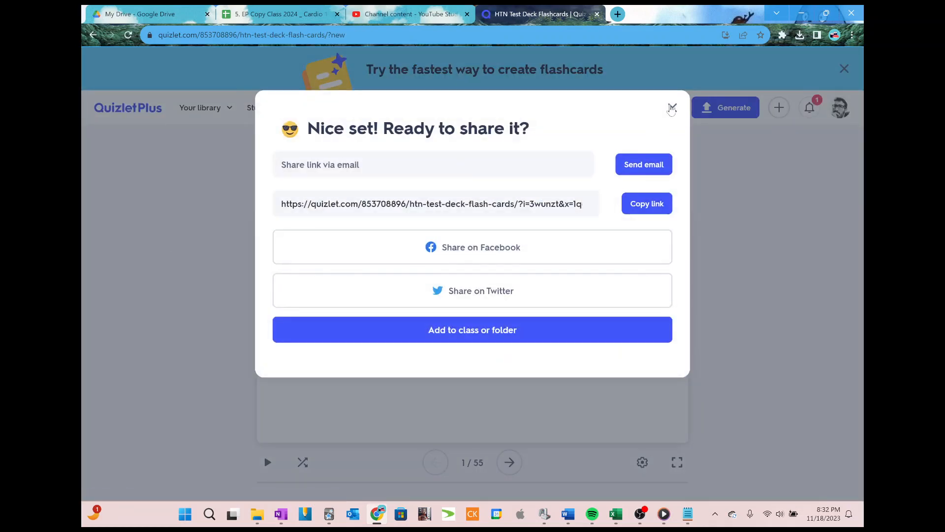
{"action": "left_click", "coordinate": [671, 105]}
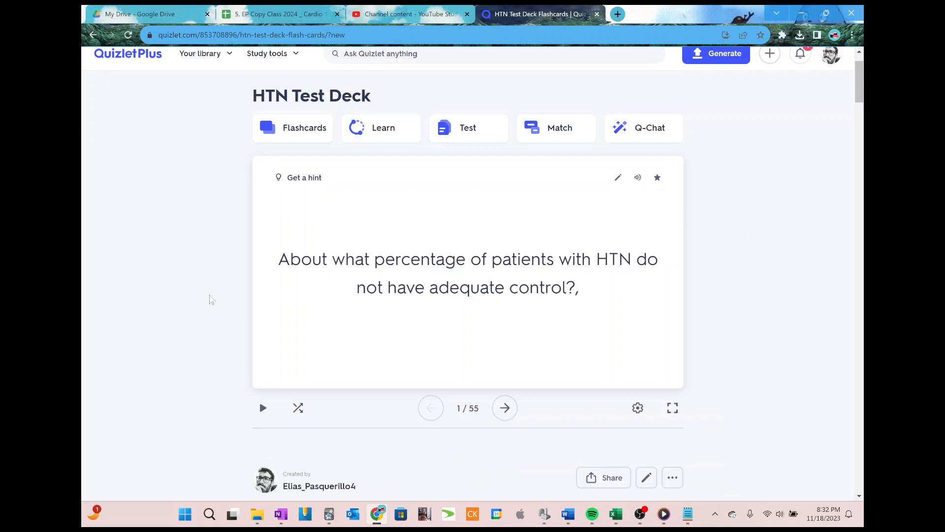
- Browse the new deck's flashcards from the first card through card 19 to check the imported questions
{"action": "key", "text": "space"}
{"action": "key", "text": "Right"}
{"action": "key", "text": "Right"}
{"action": "key", "text": "Right"}
{"action": "key", "text": "Right"}
{"action": "key", "text": "Right"}
{"action": "key", "text": "Right"}
{"action": "key", "text": "Right"}
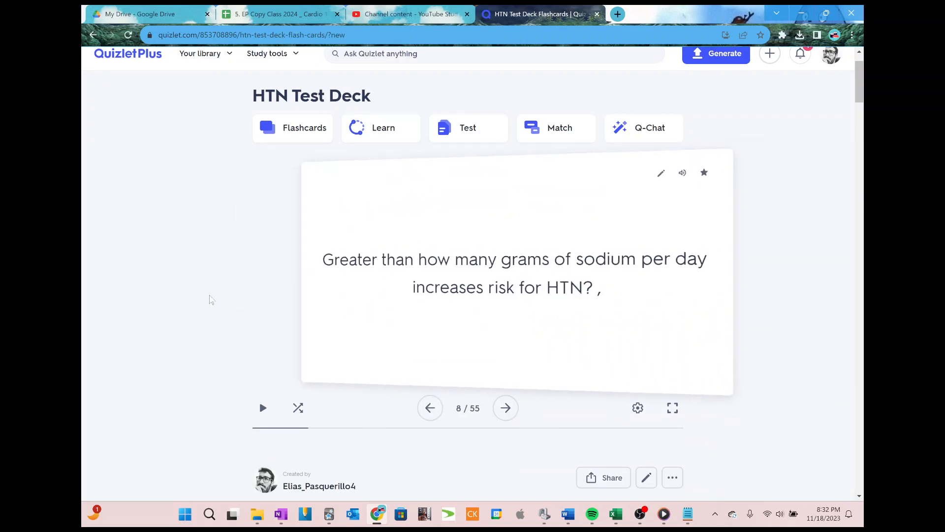
{"action": "key", "text": "Right"}
{"action": "key", "text": "Right"}
{"action": "key", "text": "Right"}
{"action": "key", "text": "Right"}
{"action": "key", "text": "Right"}
{"action": "key", "text": "Right"}
{"action": "key", "text": "Right"}
{"action": "key", "text": "Right"}
{"action": "key", "text": "Right"}
{"action": "key", "text": "Right"}
{"action": "key", "text": "Right"}
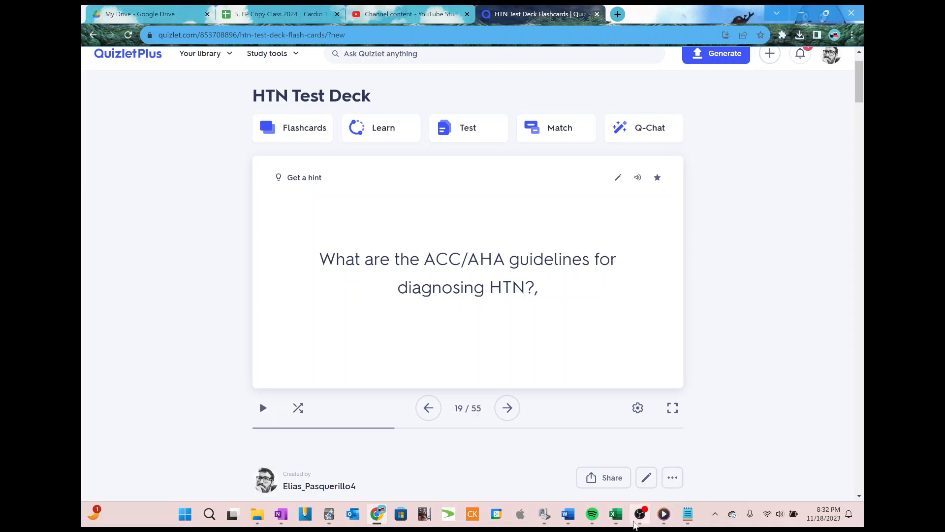
{"action": "left_click", "coordinate": [637, 520]}
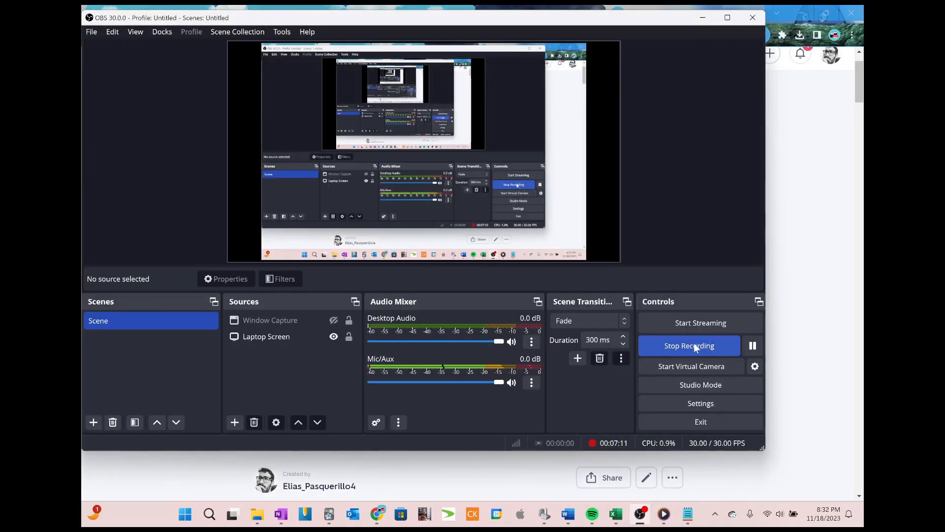